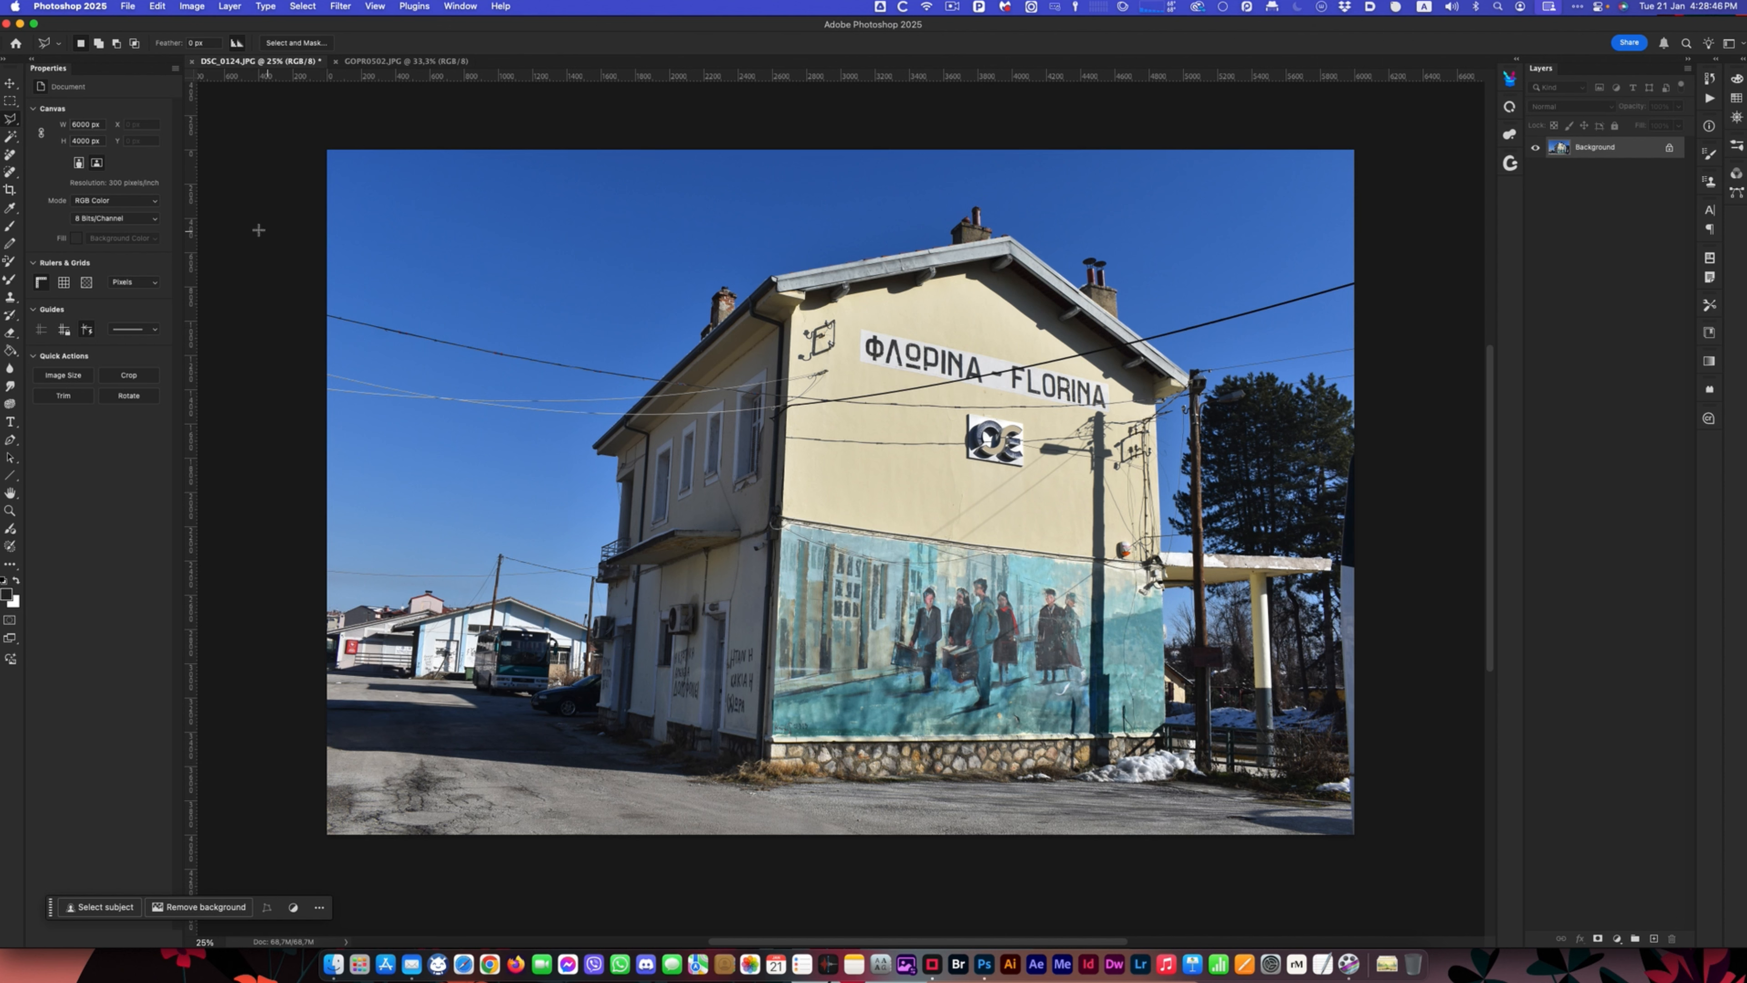
- Remove the wires and cables across the whole station photo with the Remove tool's automatic distraction removal, and undo it
left_click(11, 172)
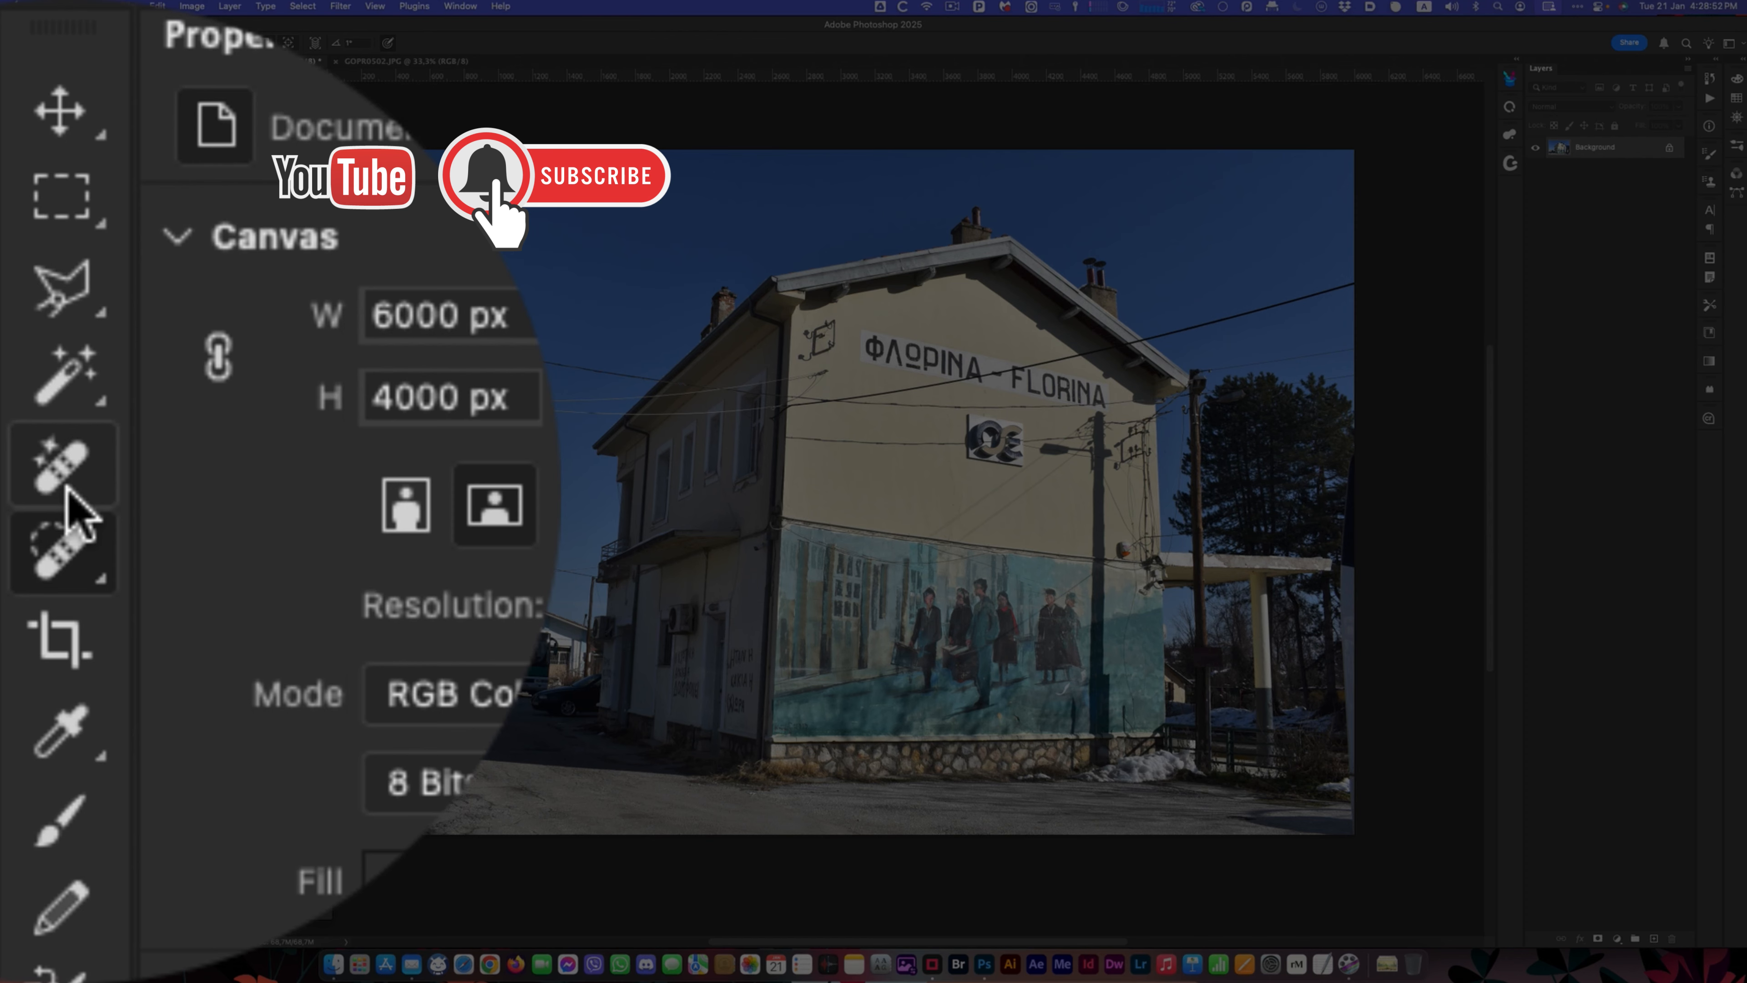
left_click(11, 155)
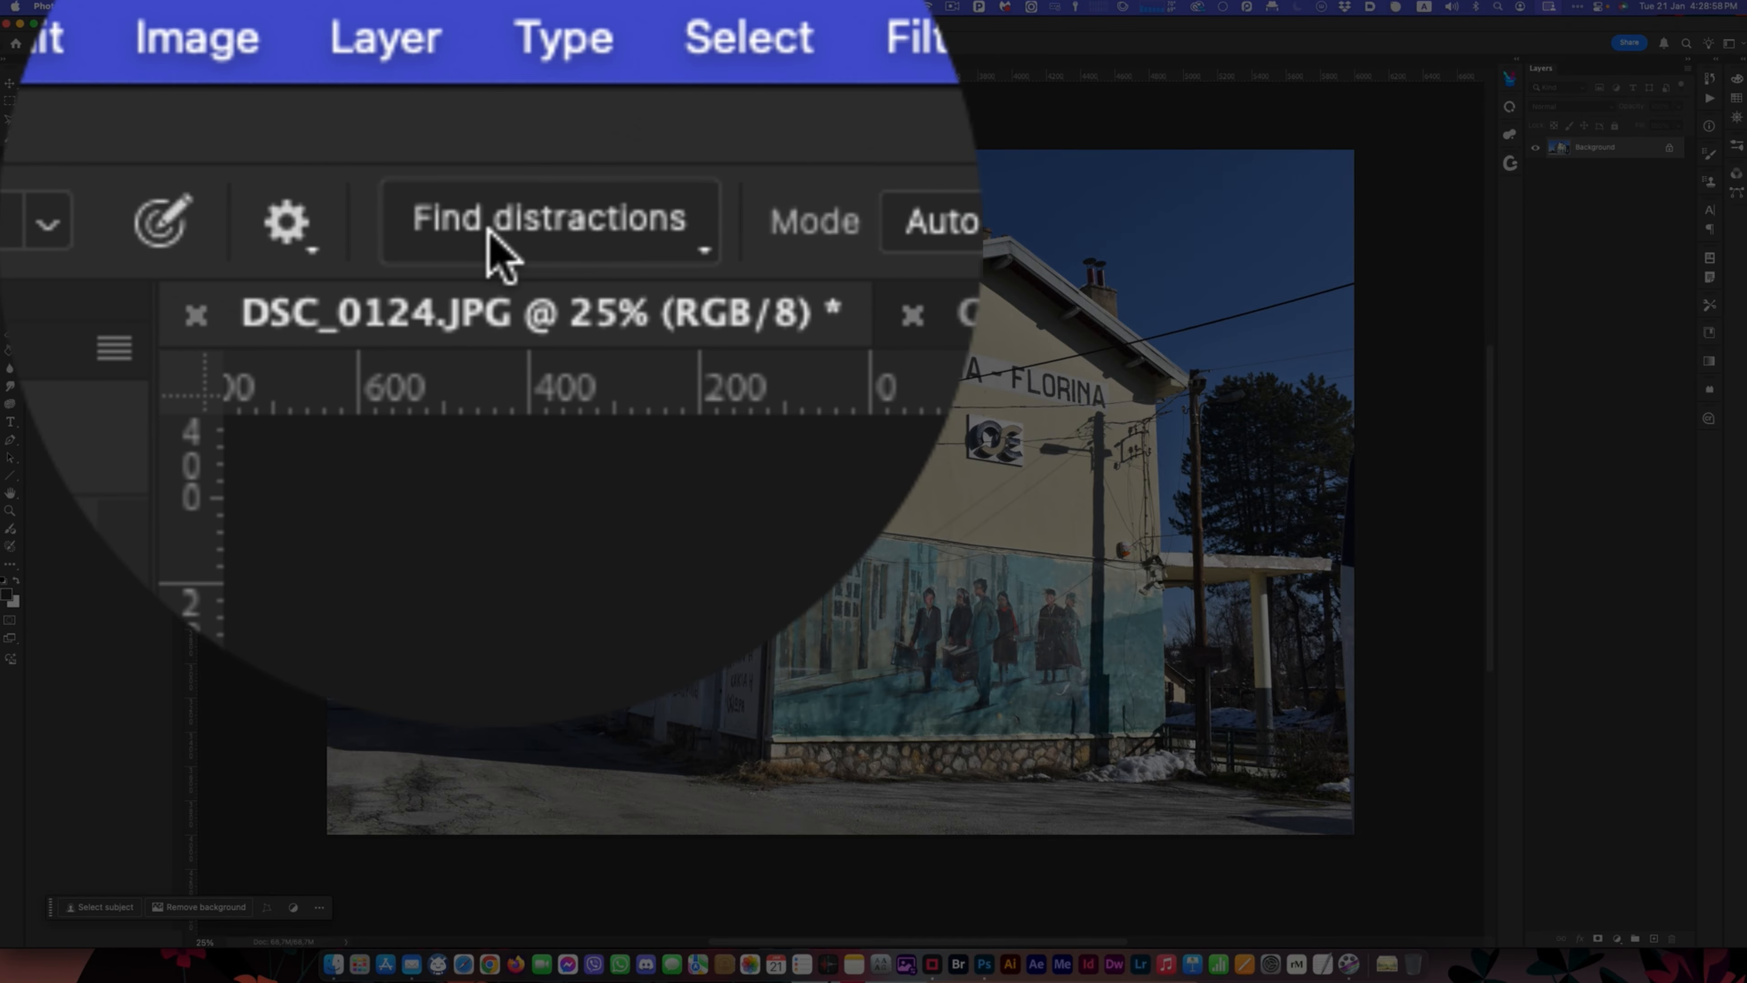
left_click(489, 236)
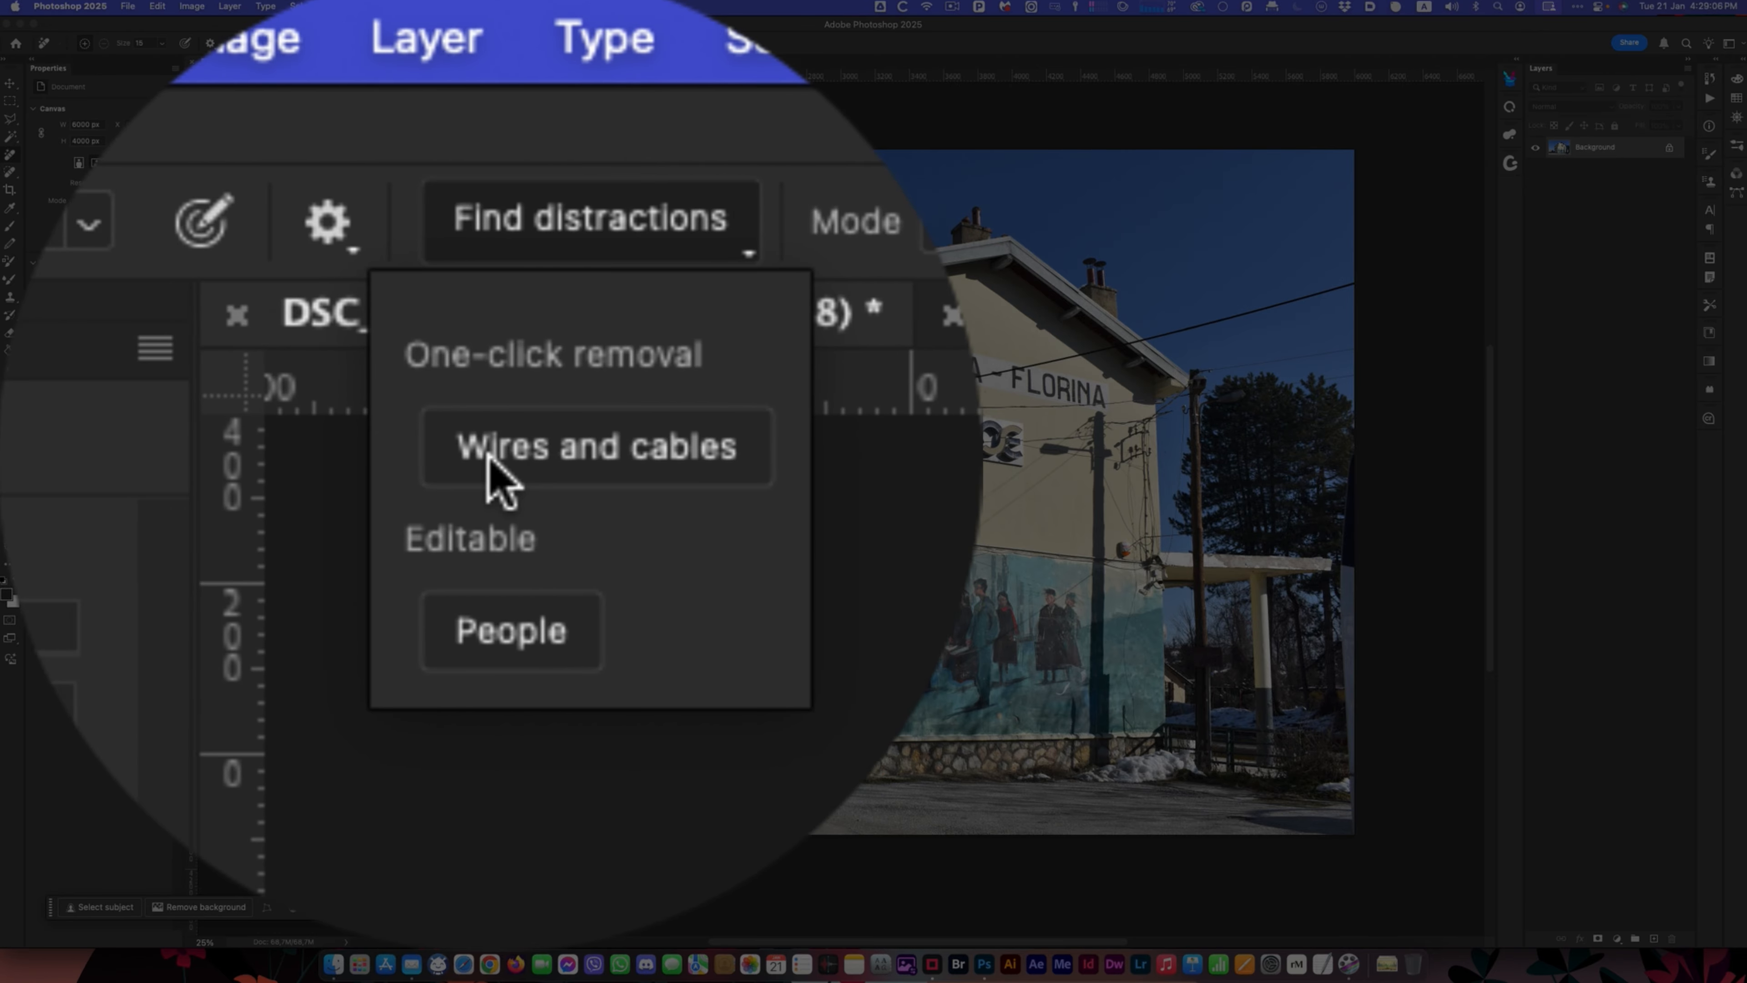
left_click(257, 92)
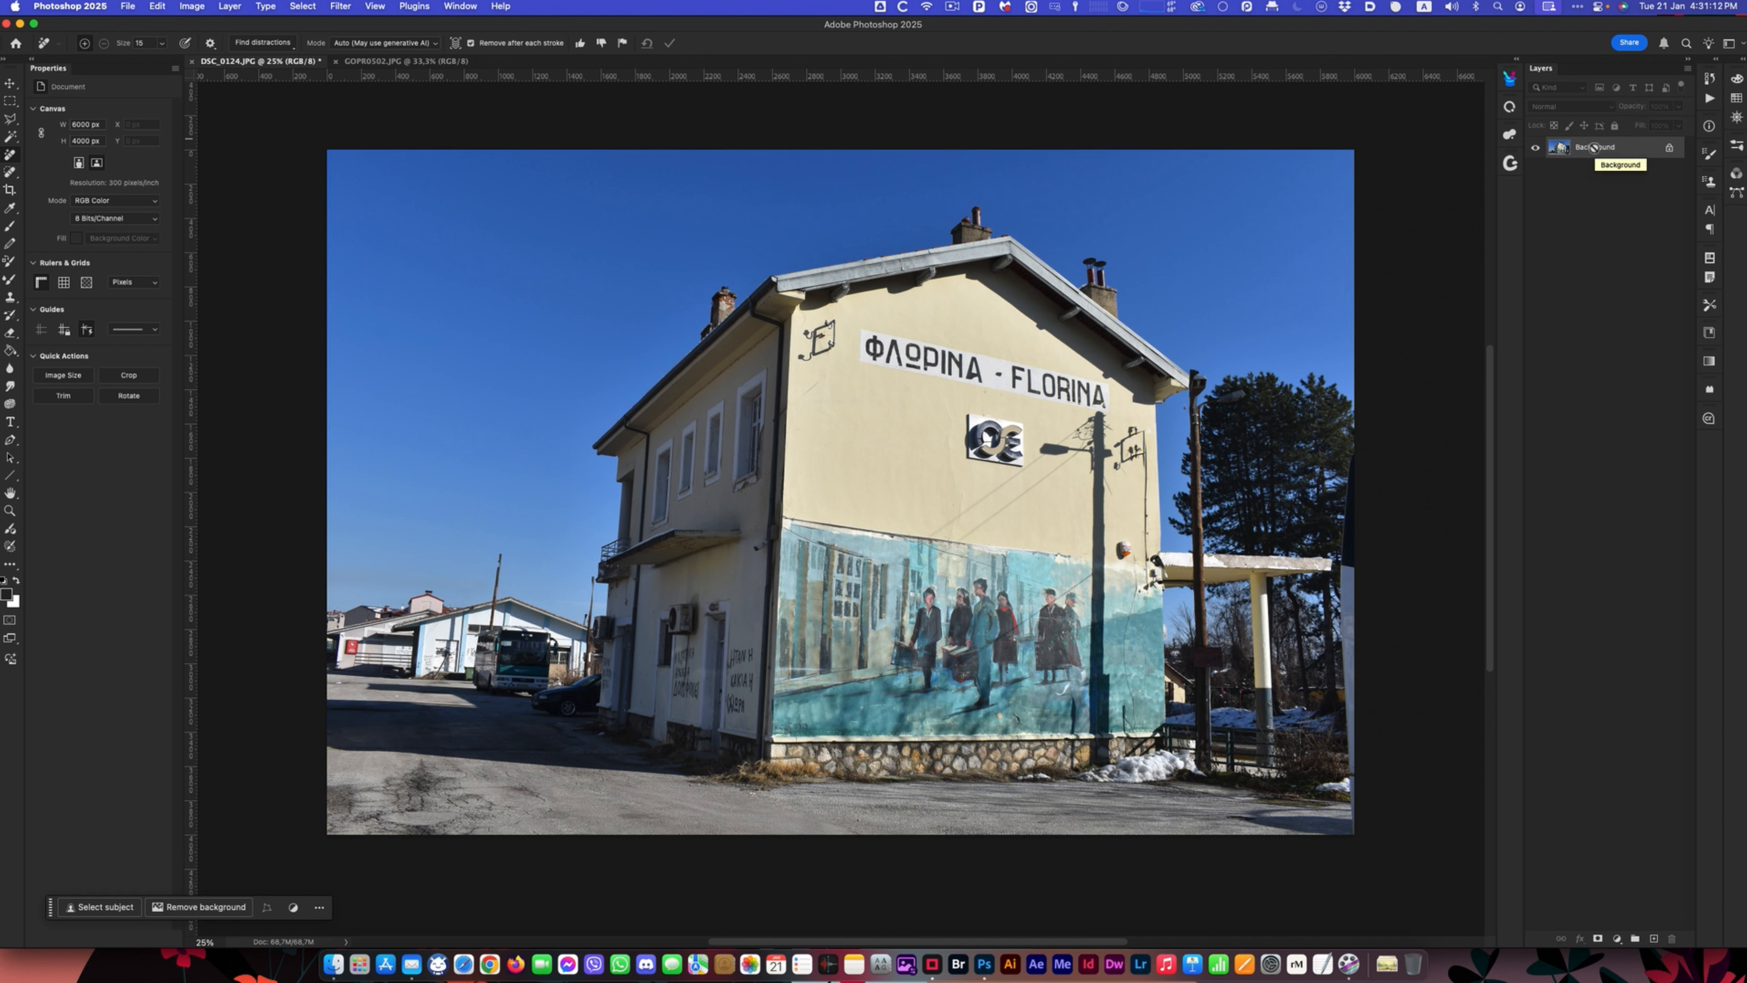
key("super+z")
- Draw a closed polygonal lasso selection around the overhead wires in the sky and across the upper facade, avoiding the lower wires
left_click(12, 122)
left_click(296, 405)
left_click(570, 462)
left_click(762, 418)
left_click(782, 428)
left_click(785, 443)
left_click(857, 454)
left_click(930, 454)
left_click(975, 442)
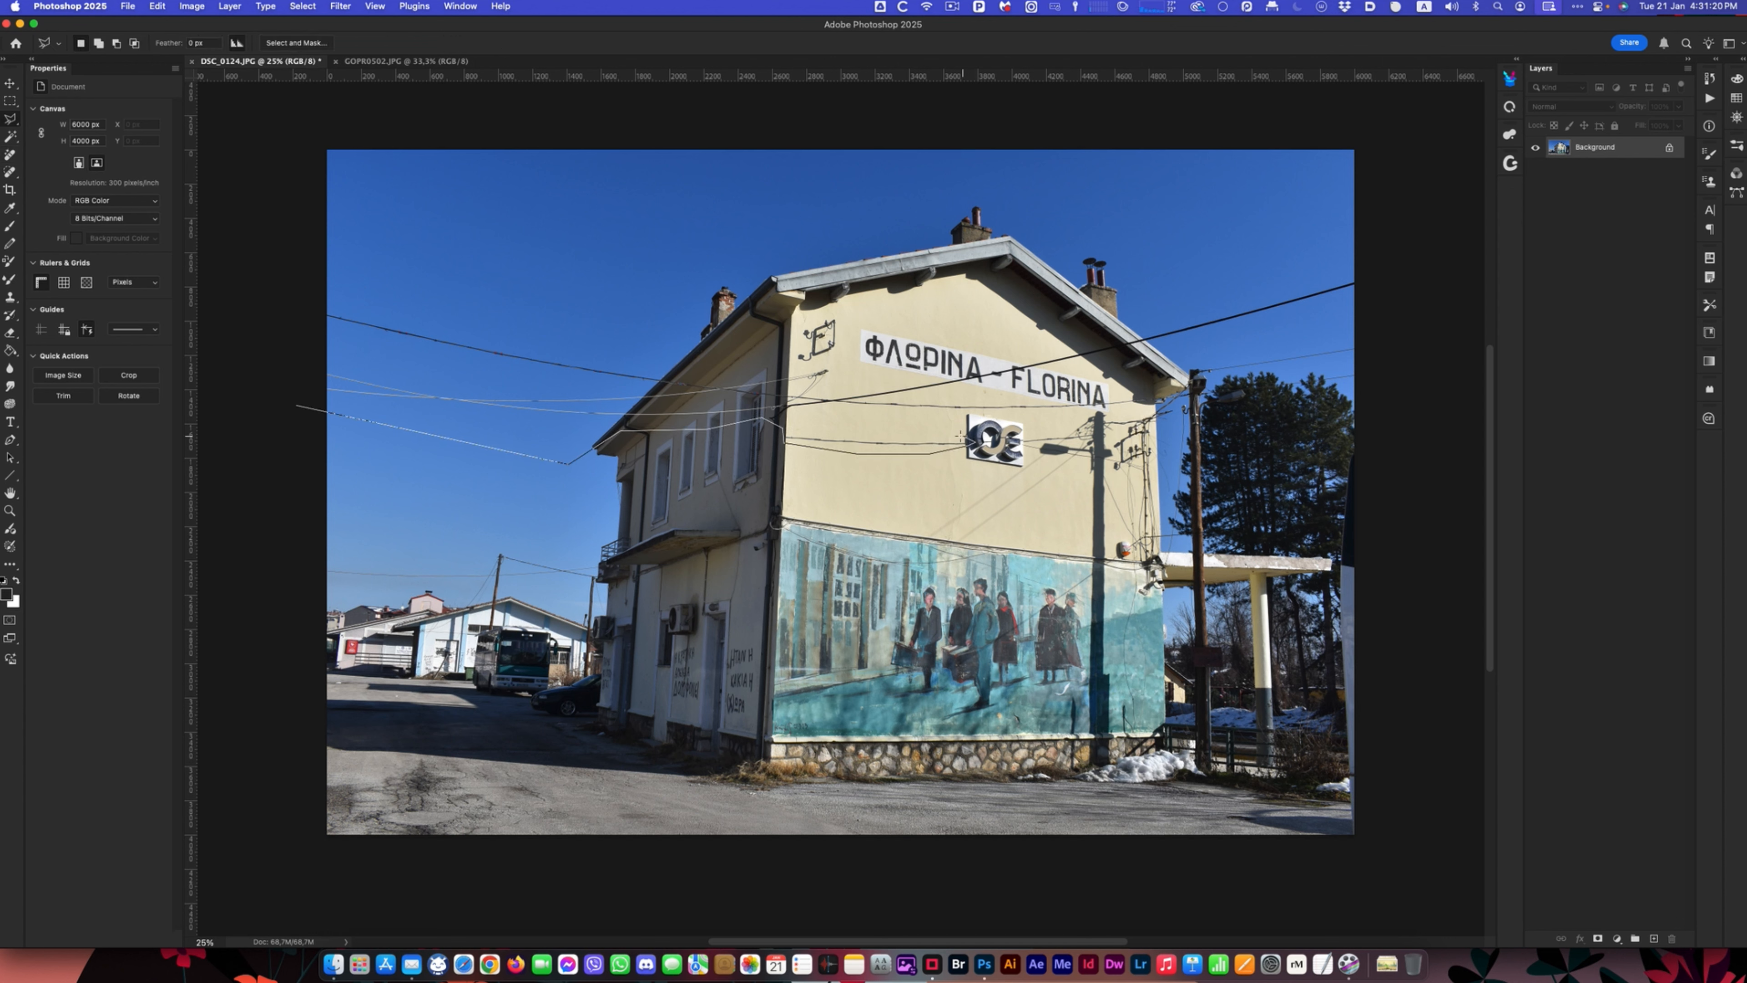
left_click(803, 415)
left_click(1142, 404)
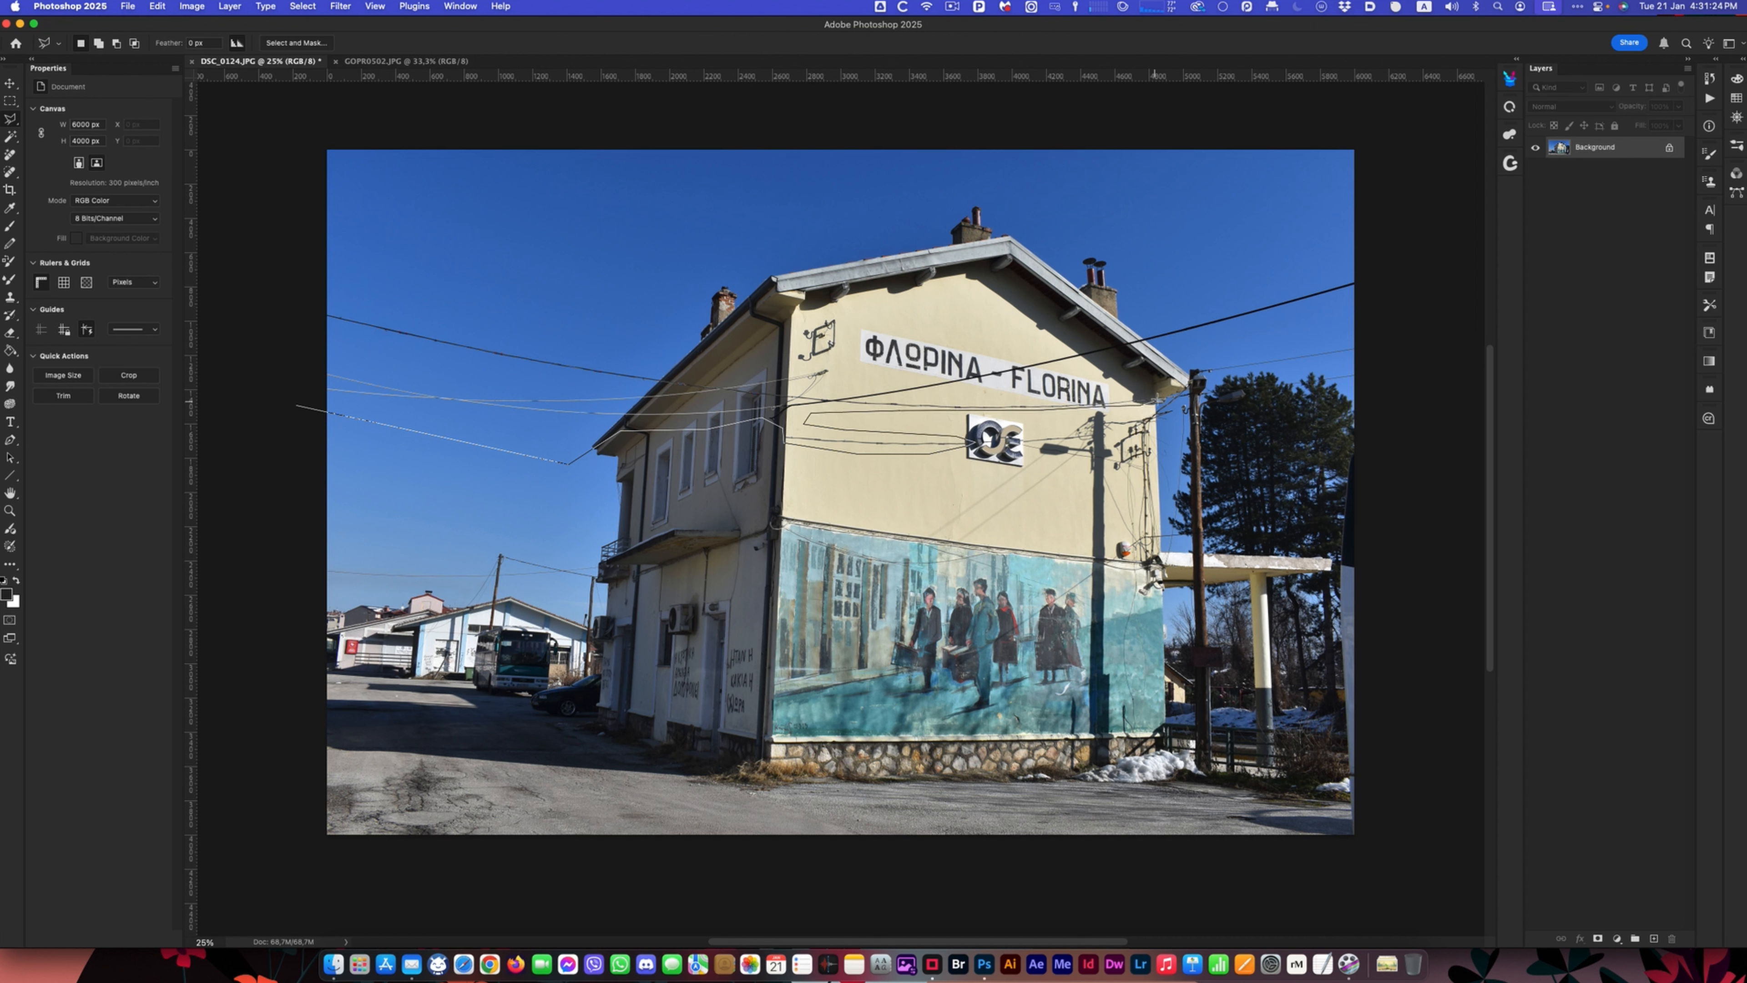
left_click(1179, 389)
left_click(1179, 377)
left_click(1192, 366)
left_click(1238, 360)
left_click(1401, 279)
left_click(1385, 254)
left_click(1101, 183)
left_click(898, 183)
left_click(433, 211)
left_click(329, 235)
left_click(275, 299)
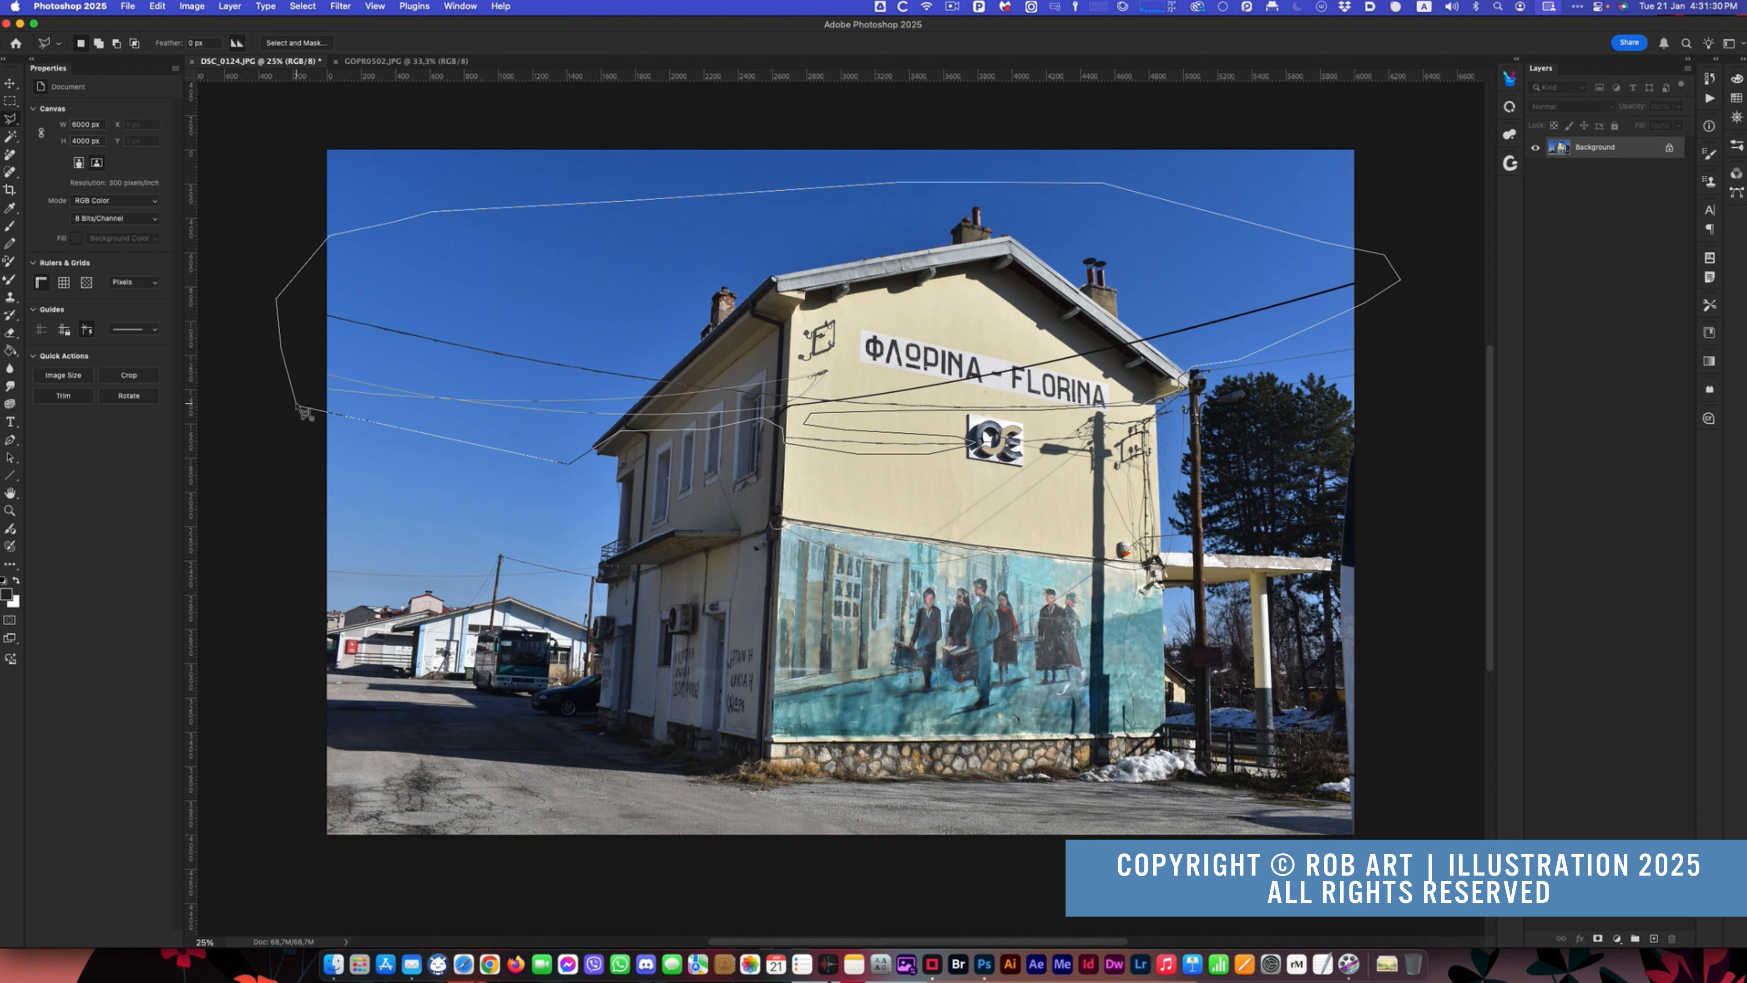
left_click(297, 408)
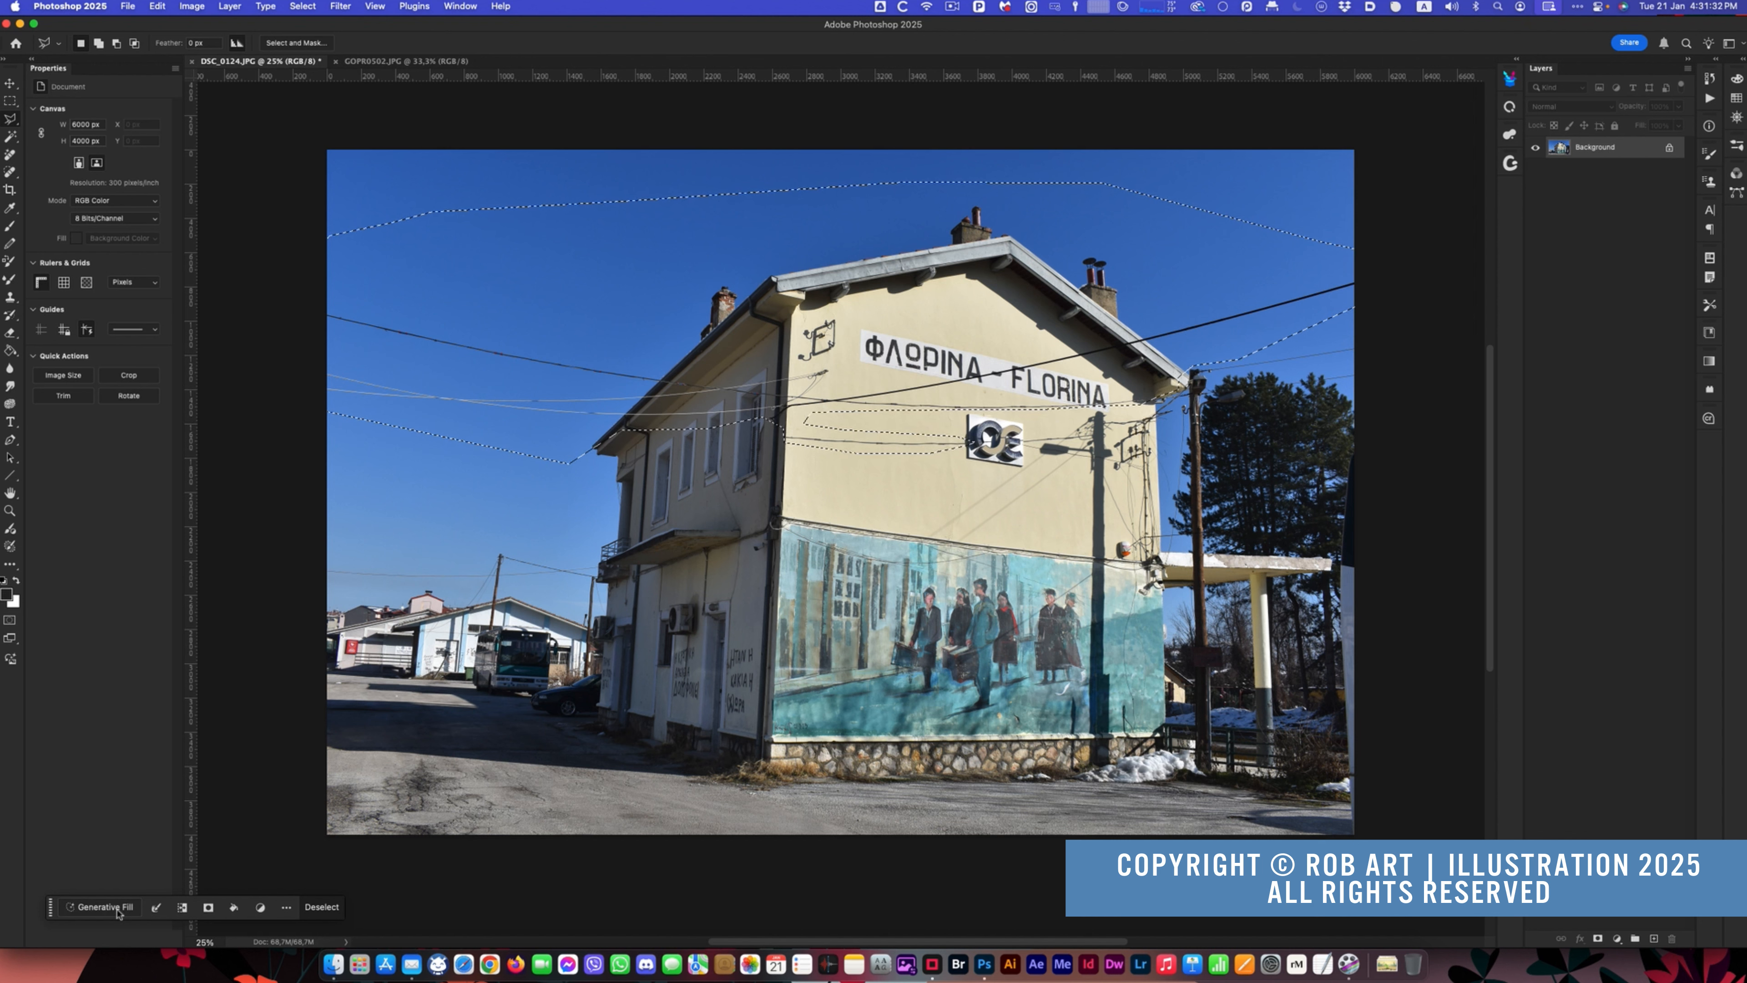
- Remove the wires and cables inside the selection with the Remove tool's automatic distraction removal
left_click(11, 155)
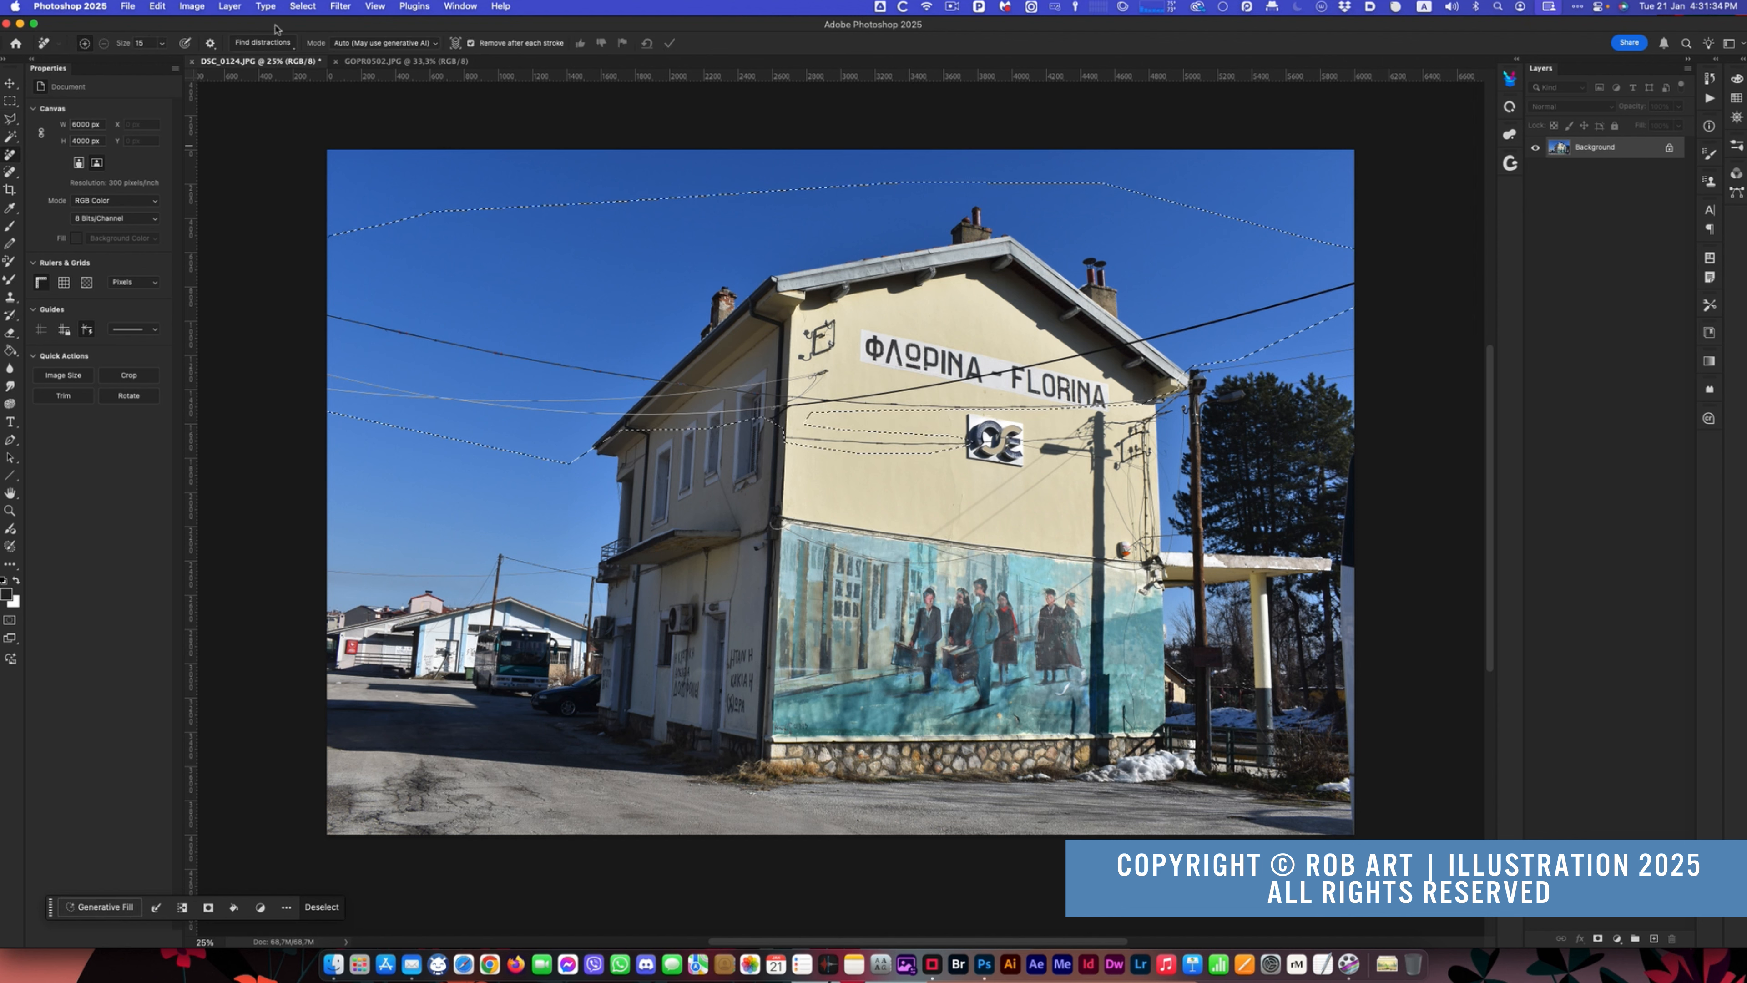
left_click(263, 42)
left_click(266, 89)
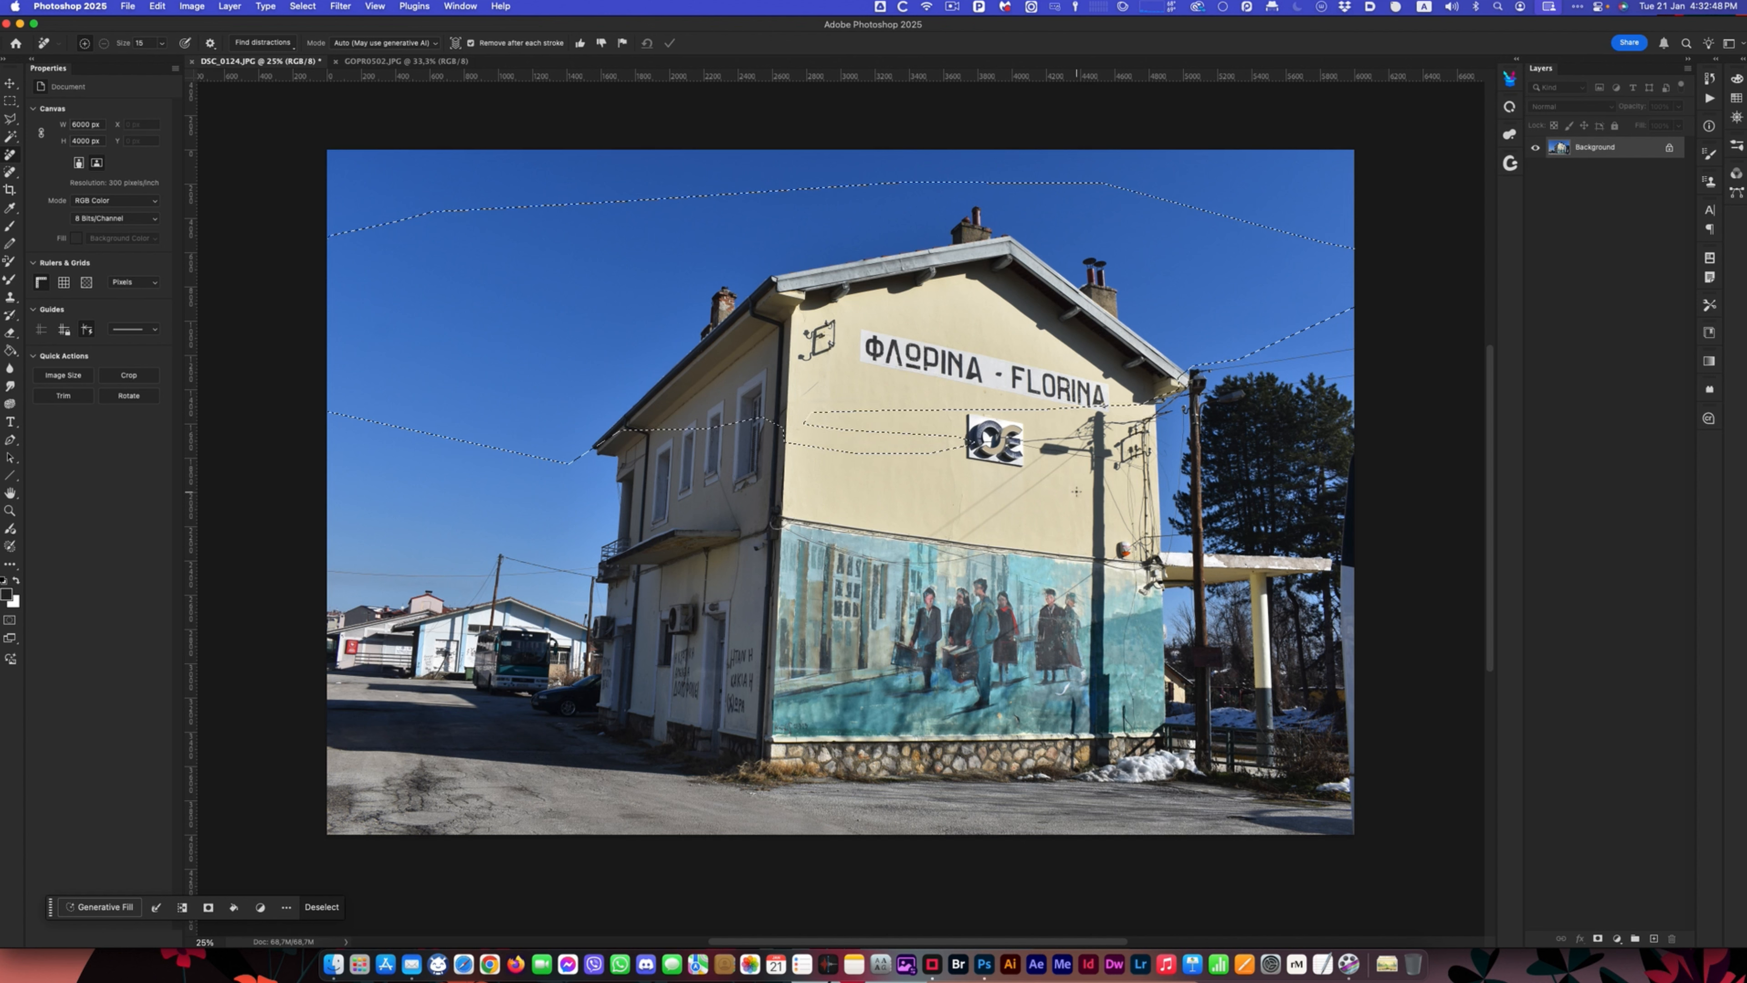
left_click(11, 122)
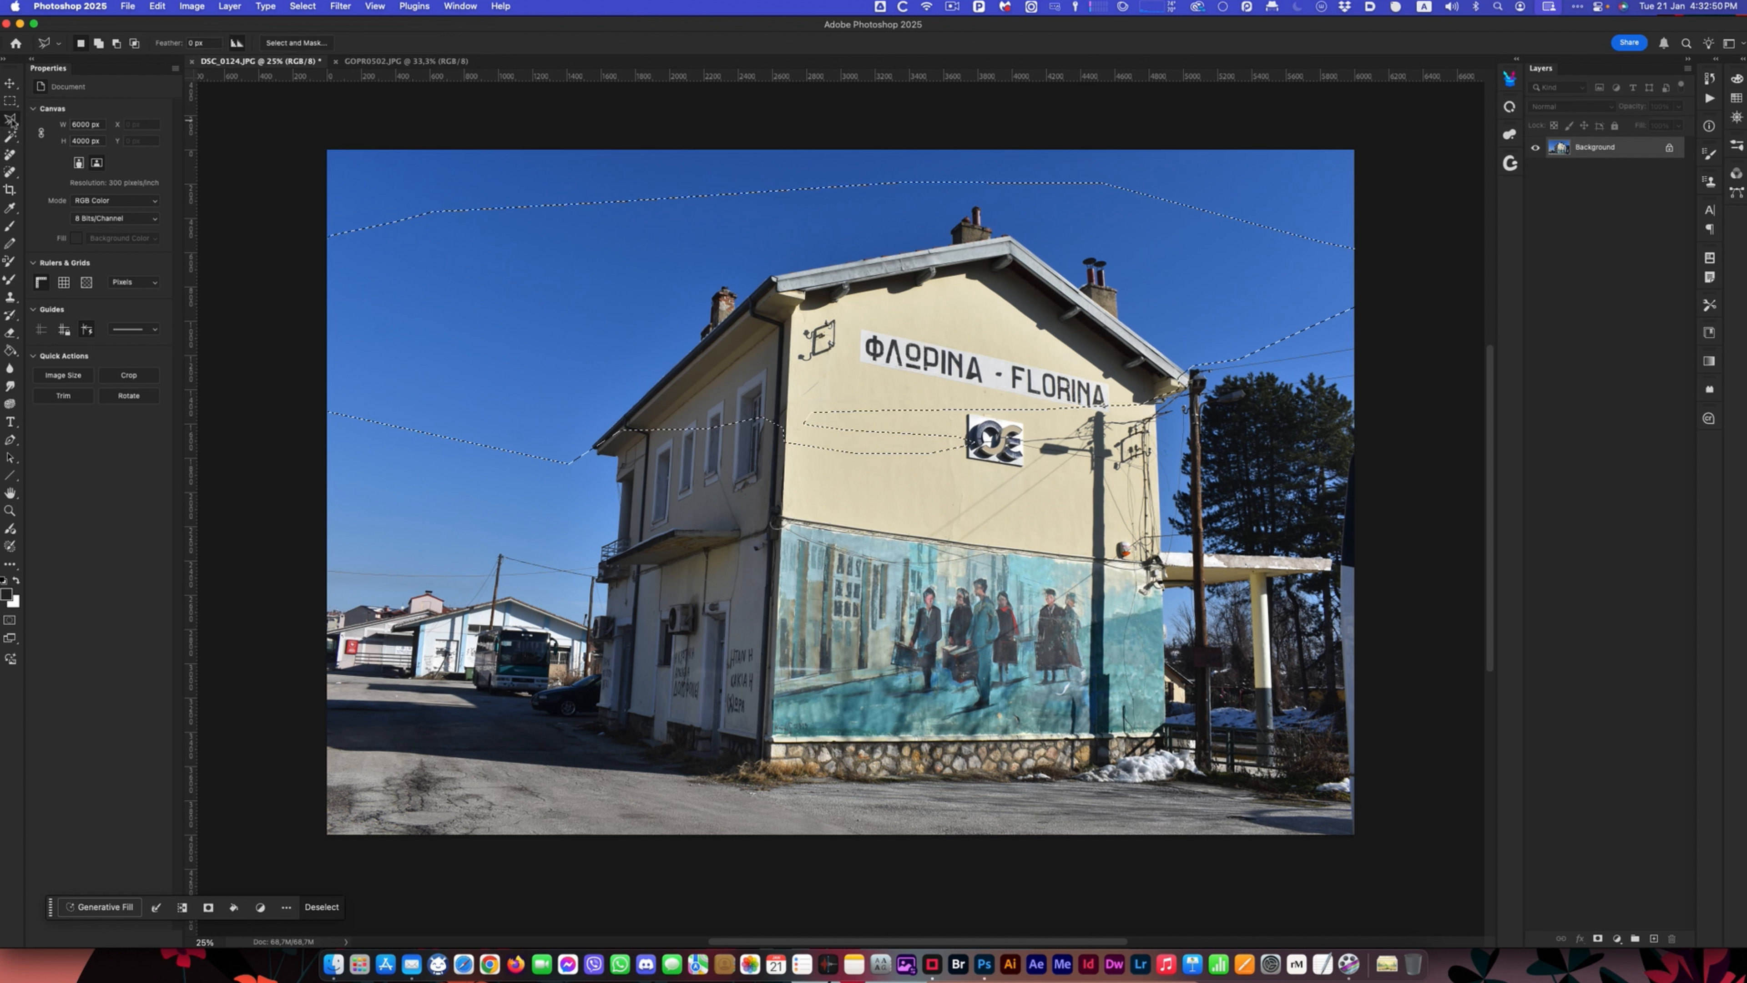
left_click(11, 151)
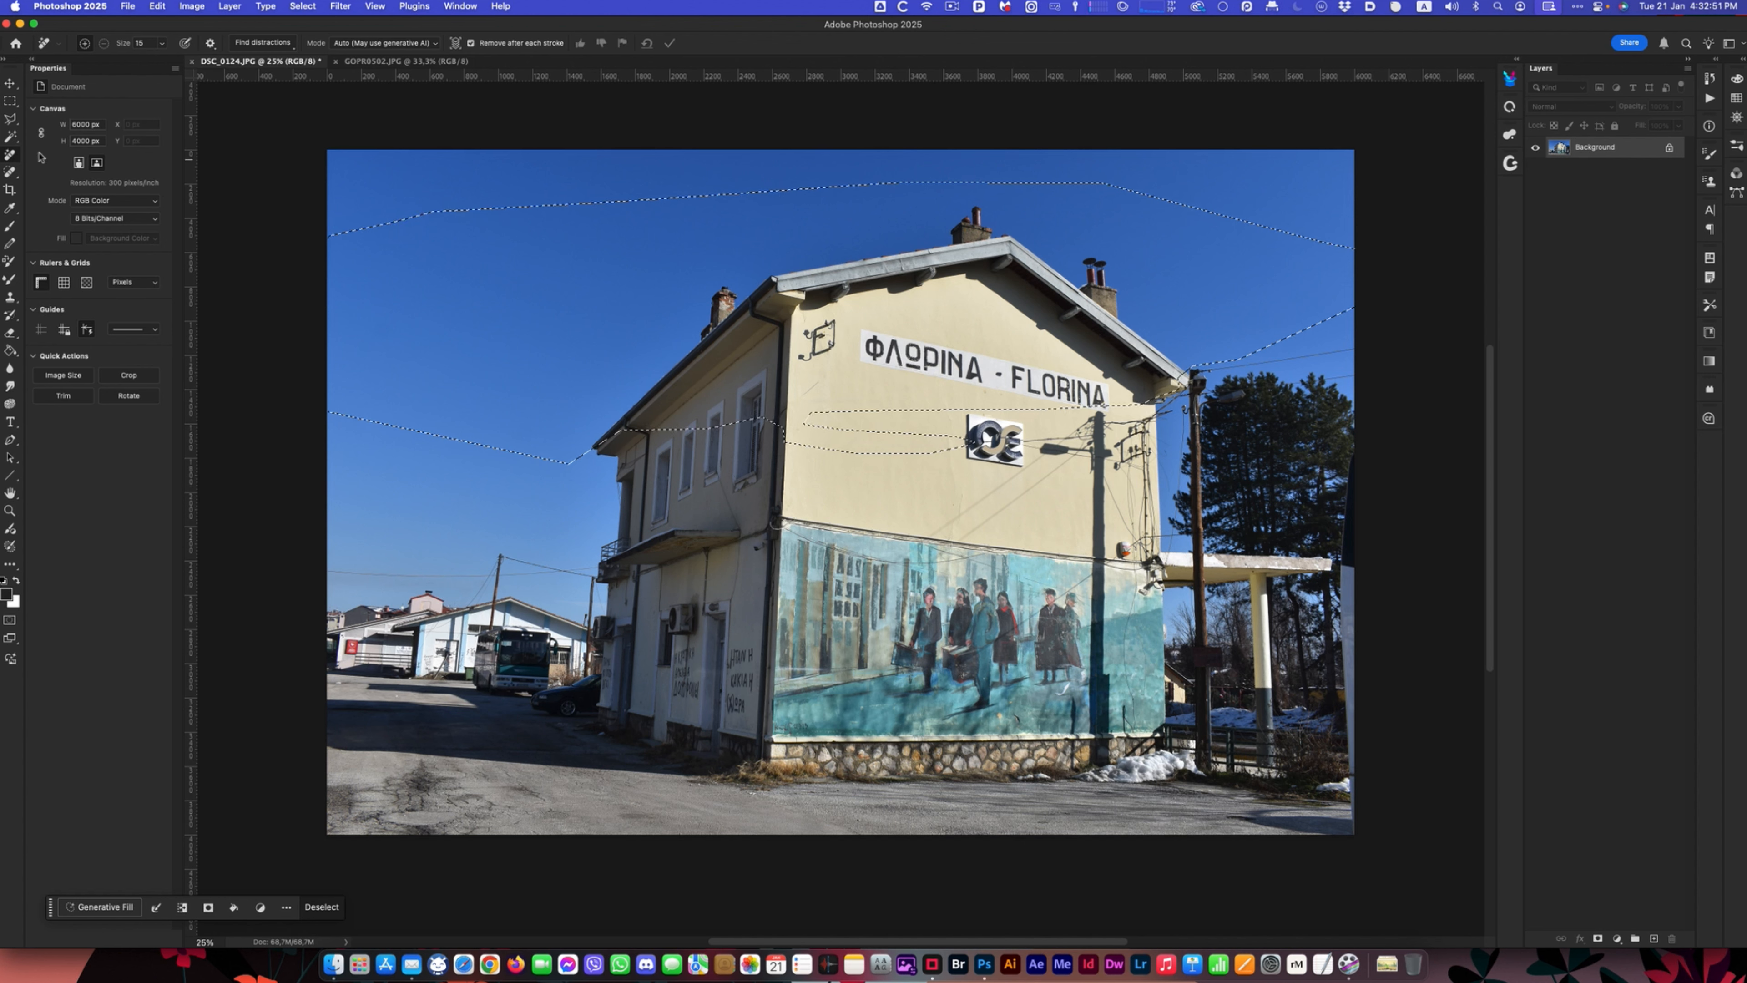
left_click(269, 44)
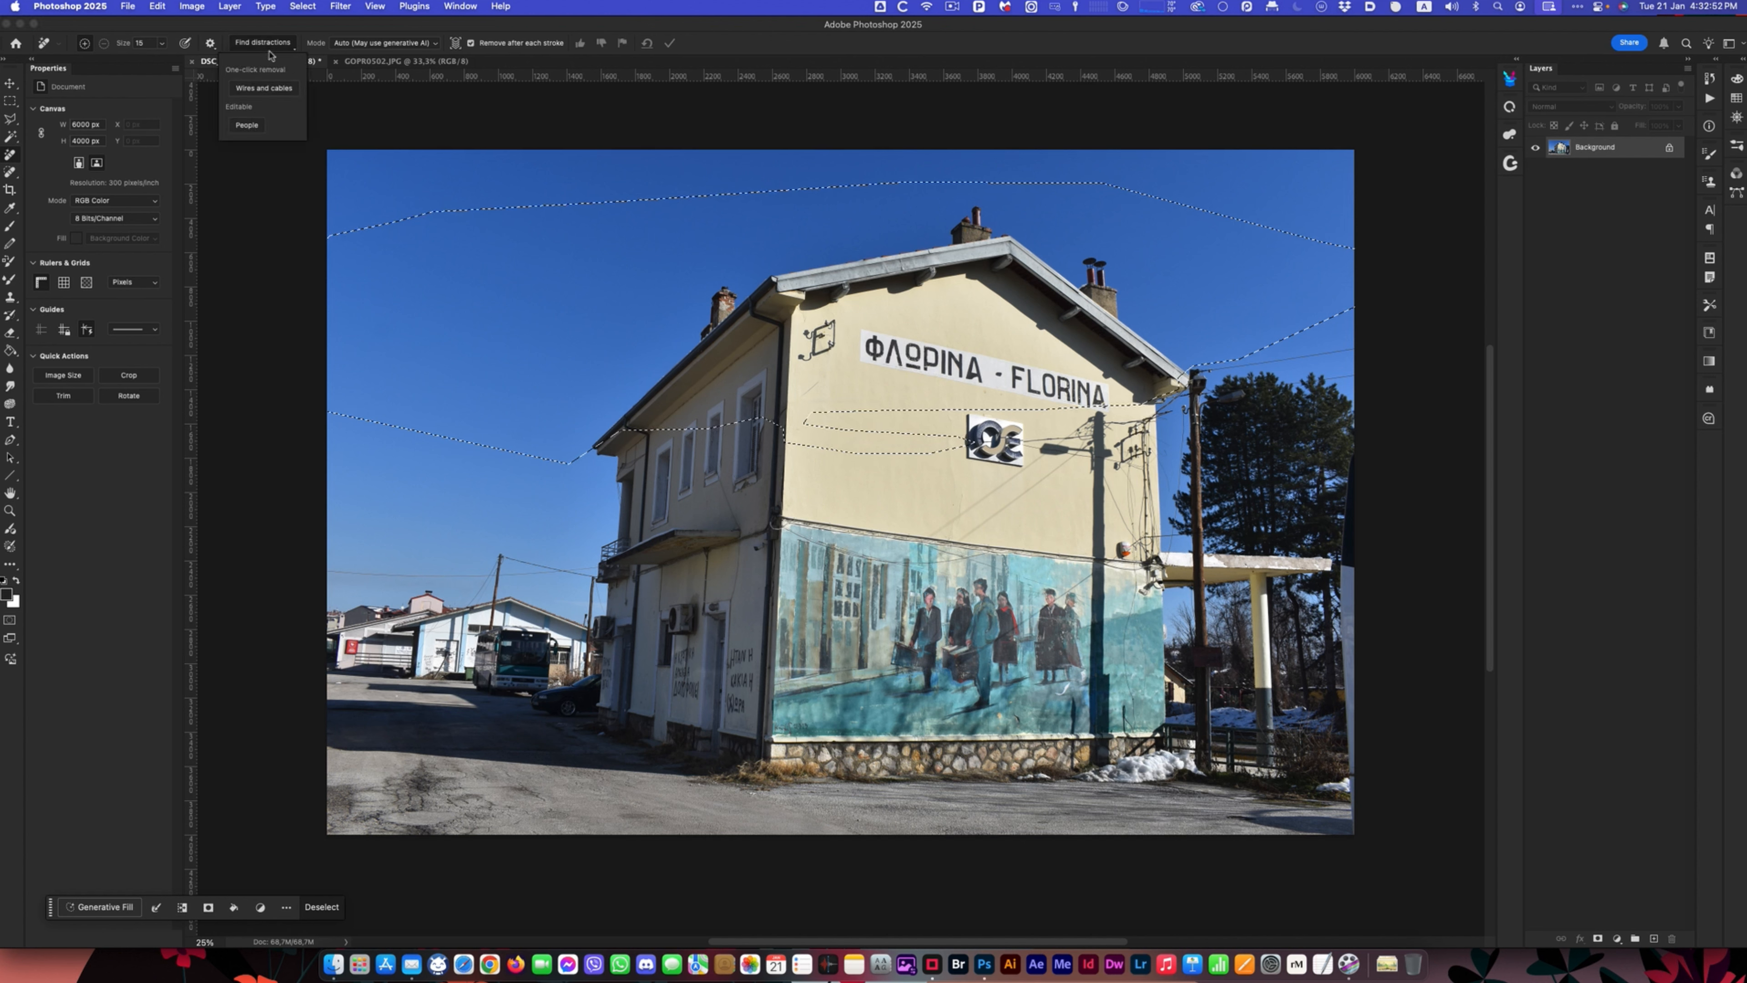
left_click(622, 29)
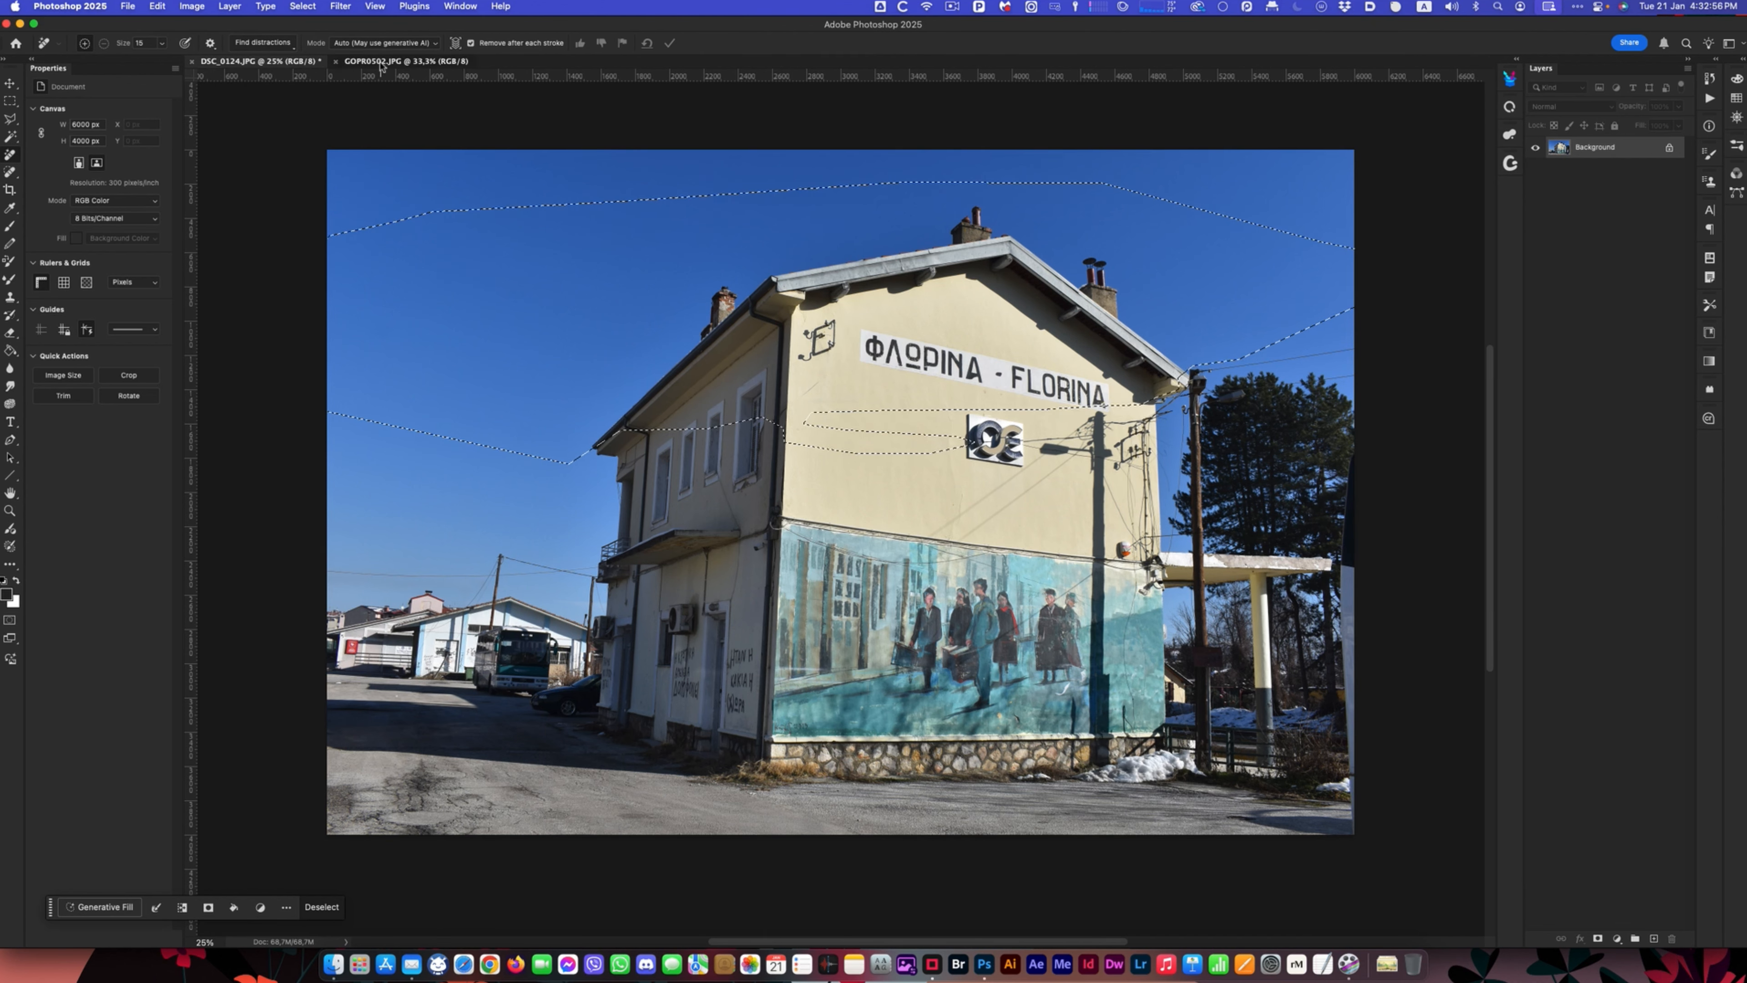
- Switch to the open GOPR0502.JPG waterfall group photo
left_click(413, 61)
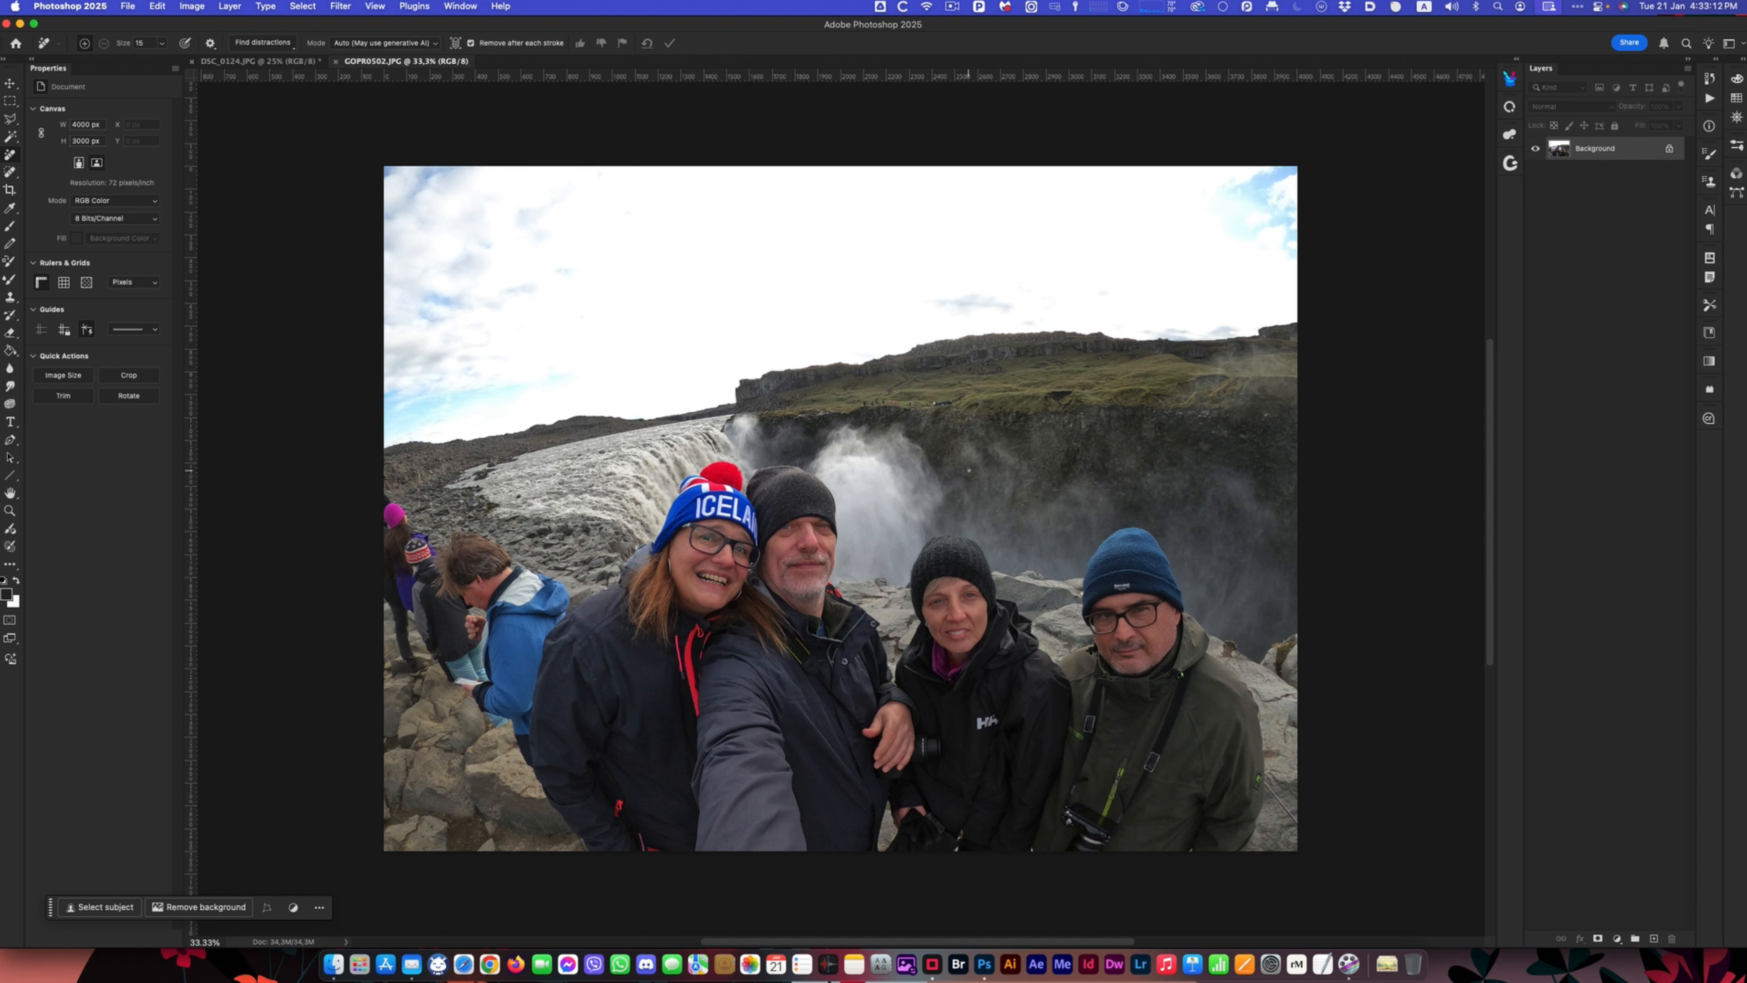
- Remove the automatically detected background people from the waterfall photo with the Remove tool, and undo the removal
left_click(281, 44)
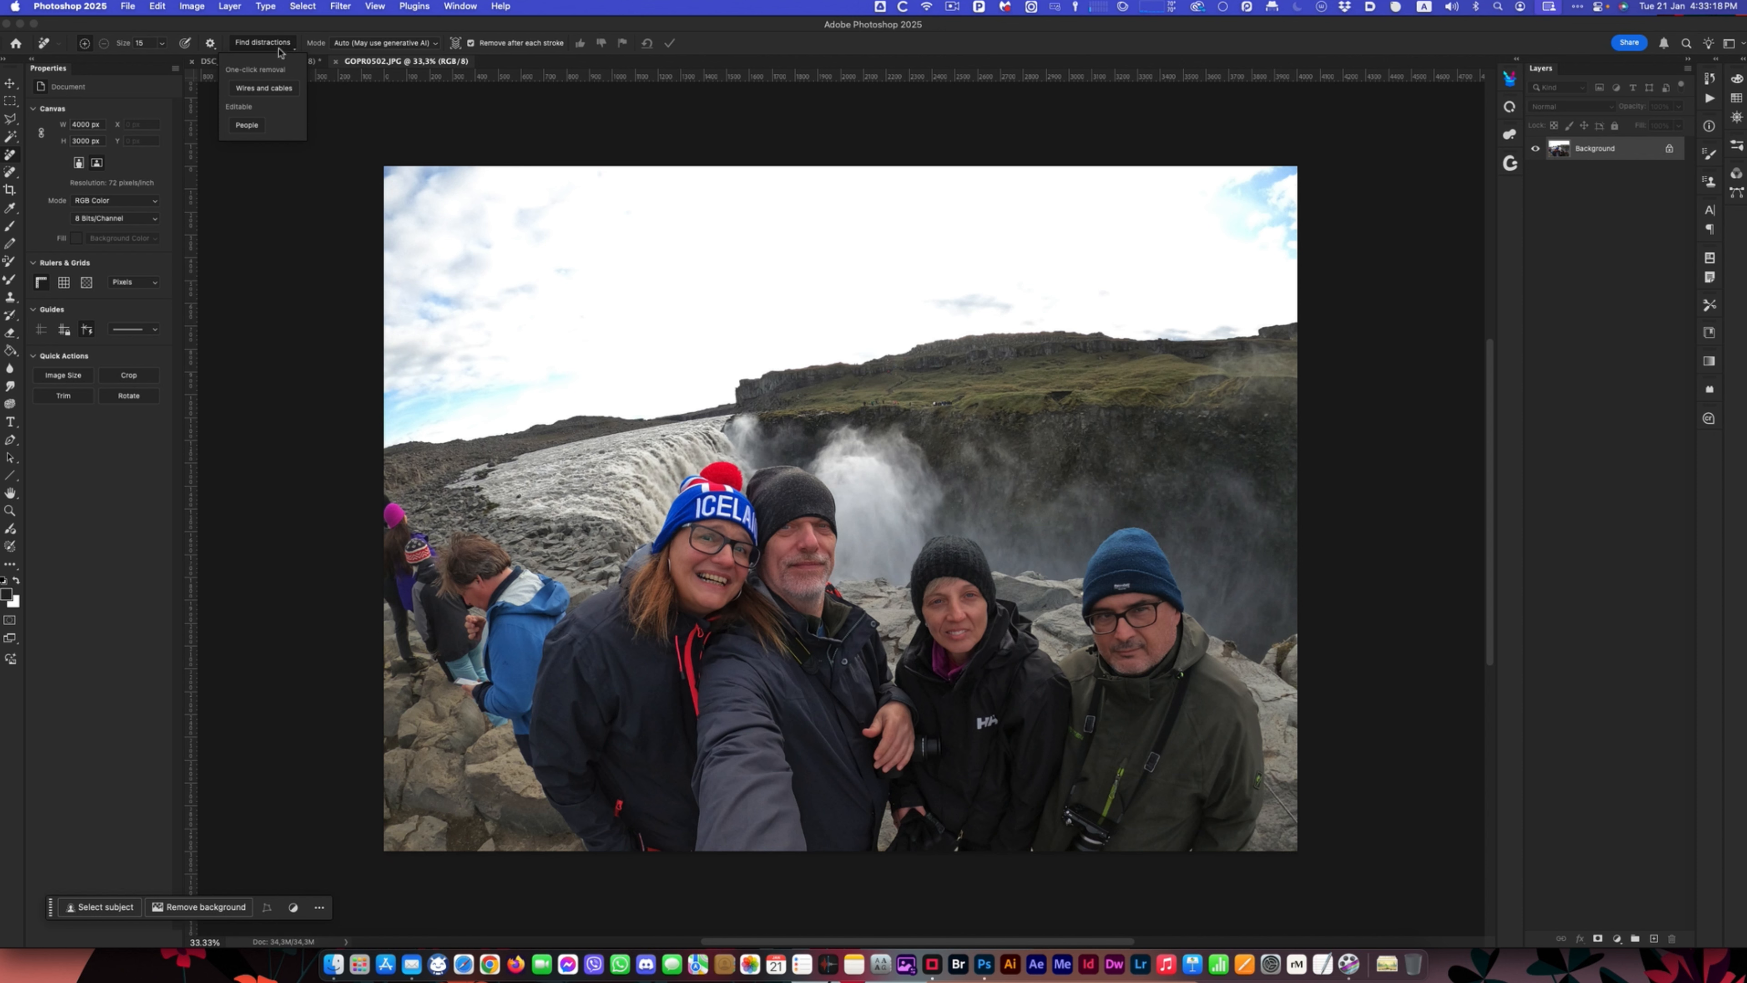
left_click(247, 126)
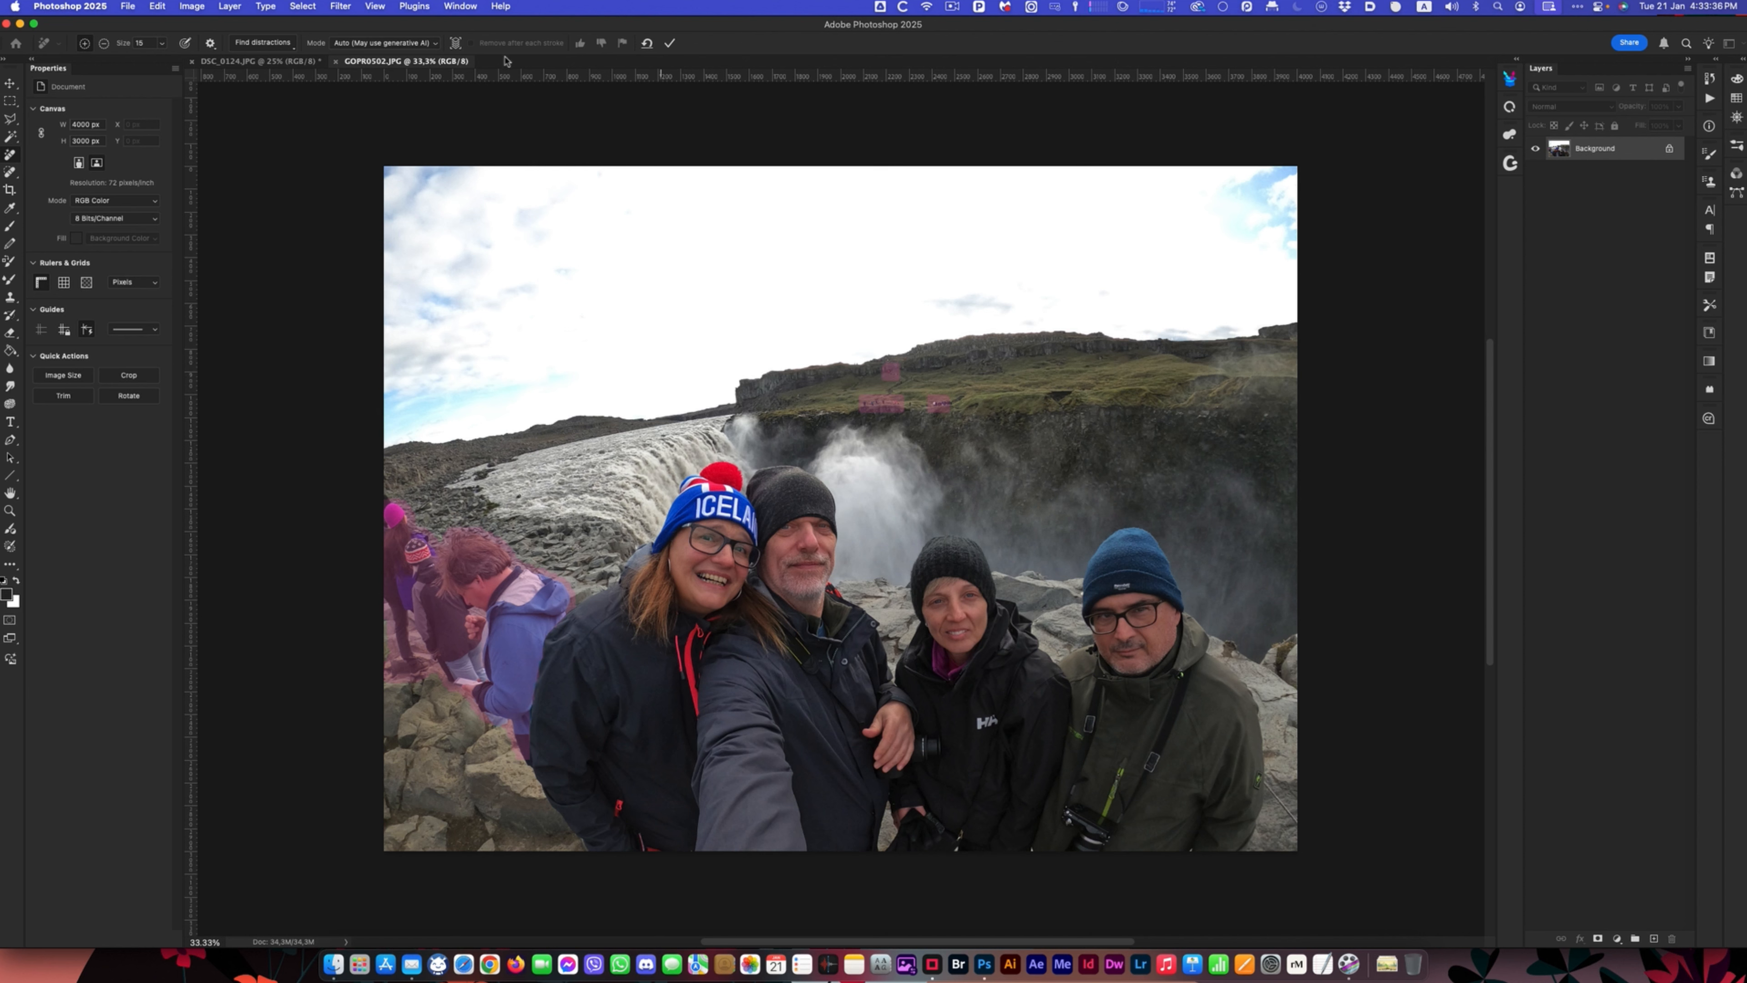
left_click(669, 44)
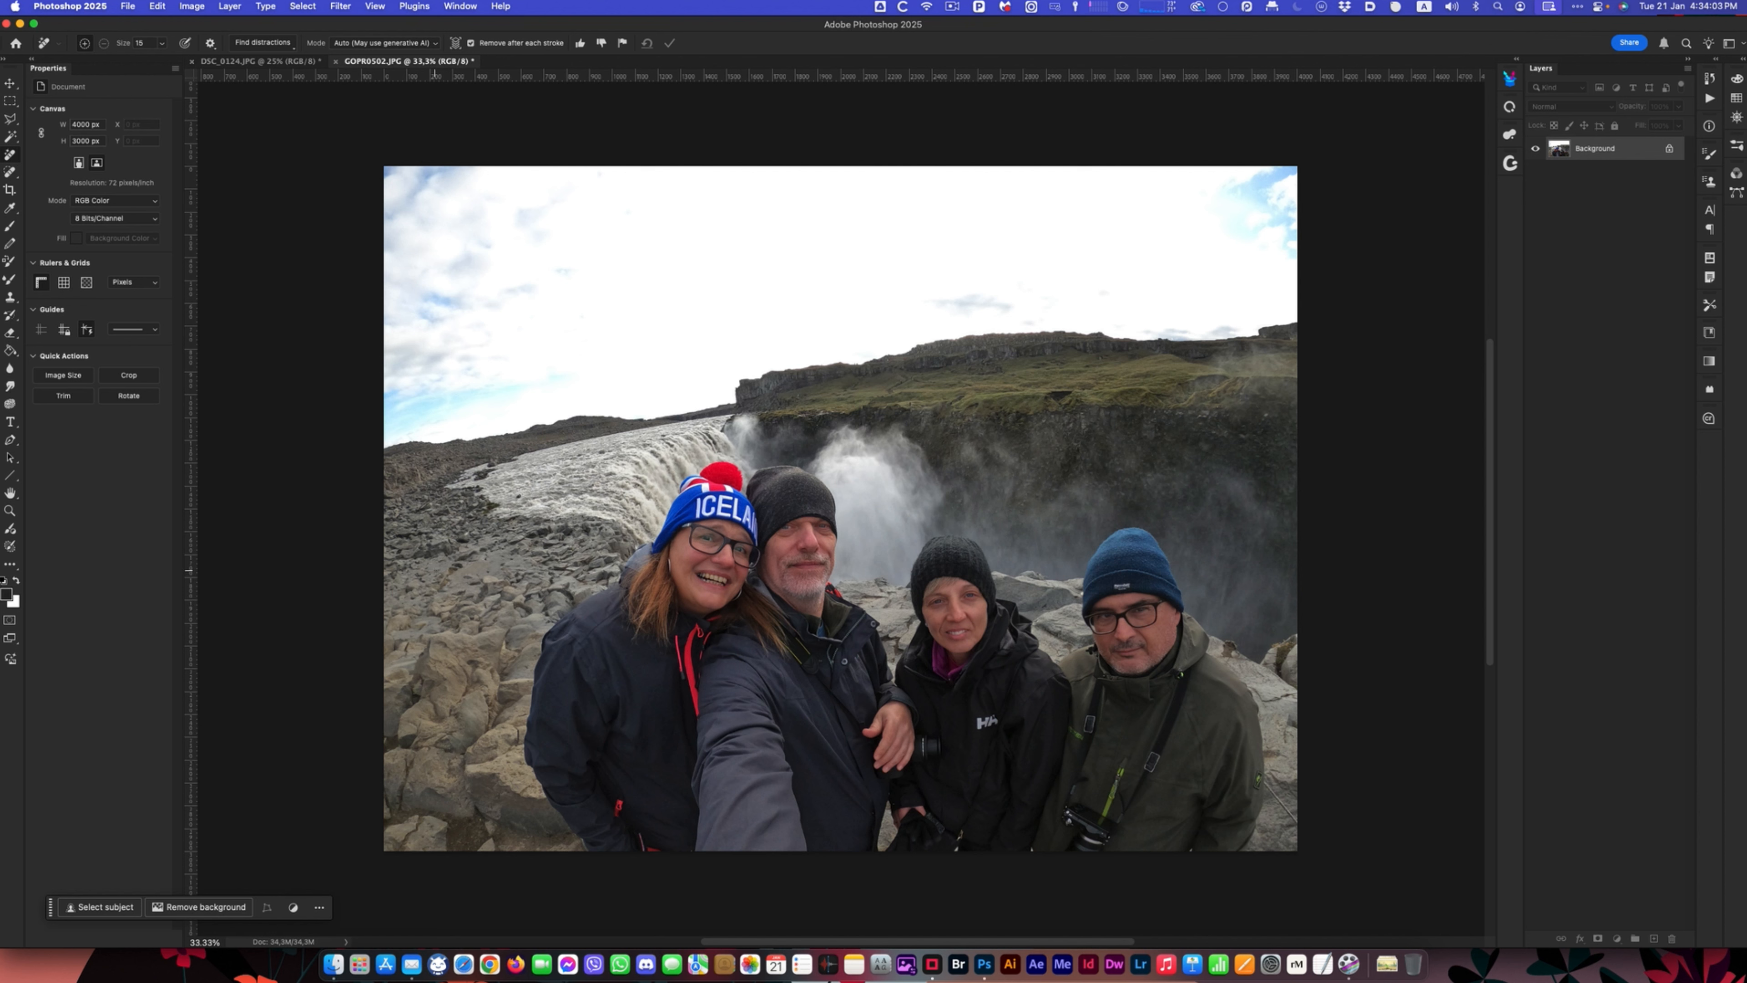
key("super+z")
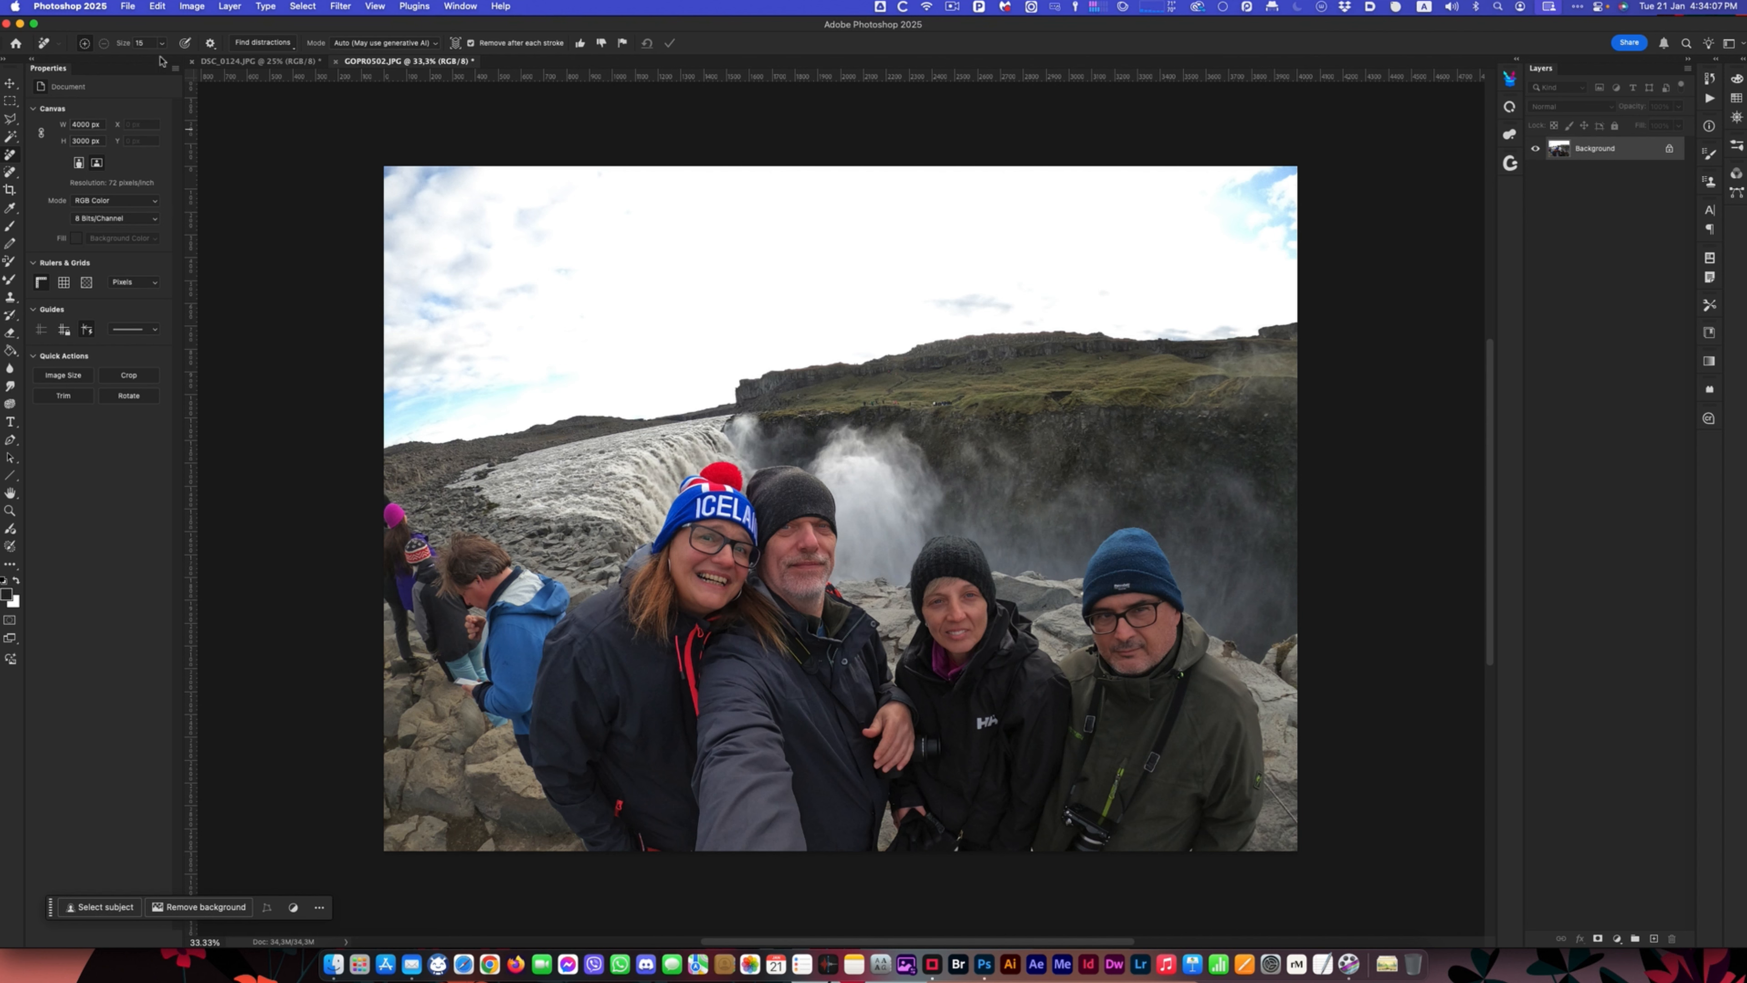
left_click(163, 9)
left_click(175, 36)
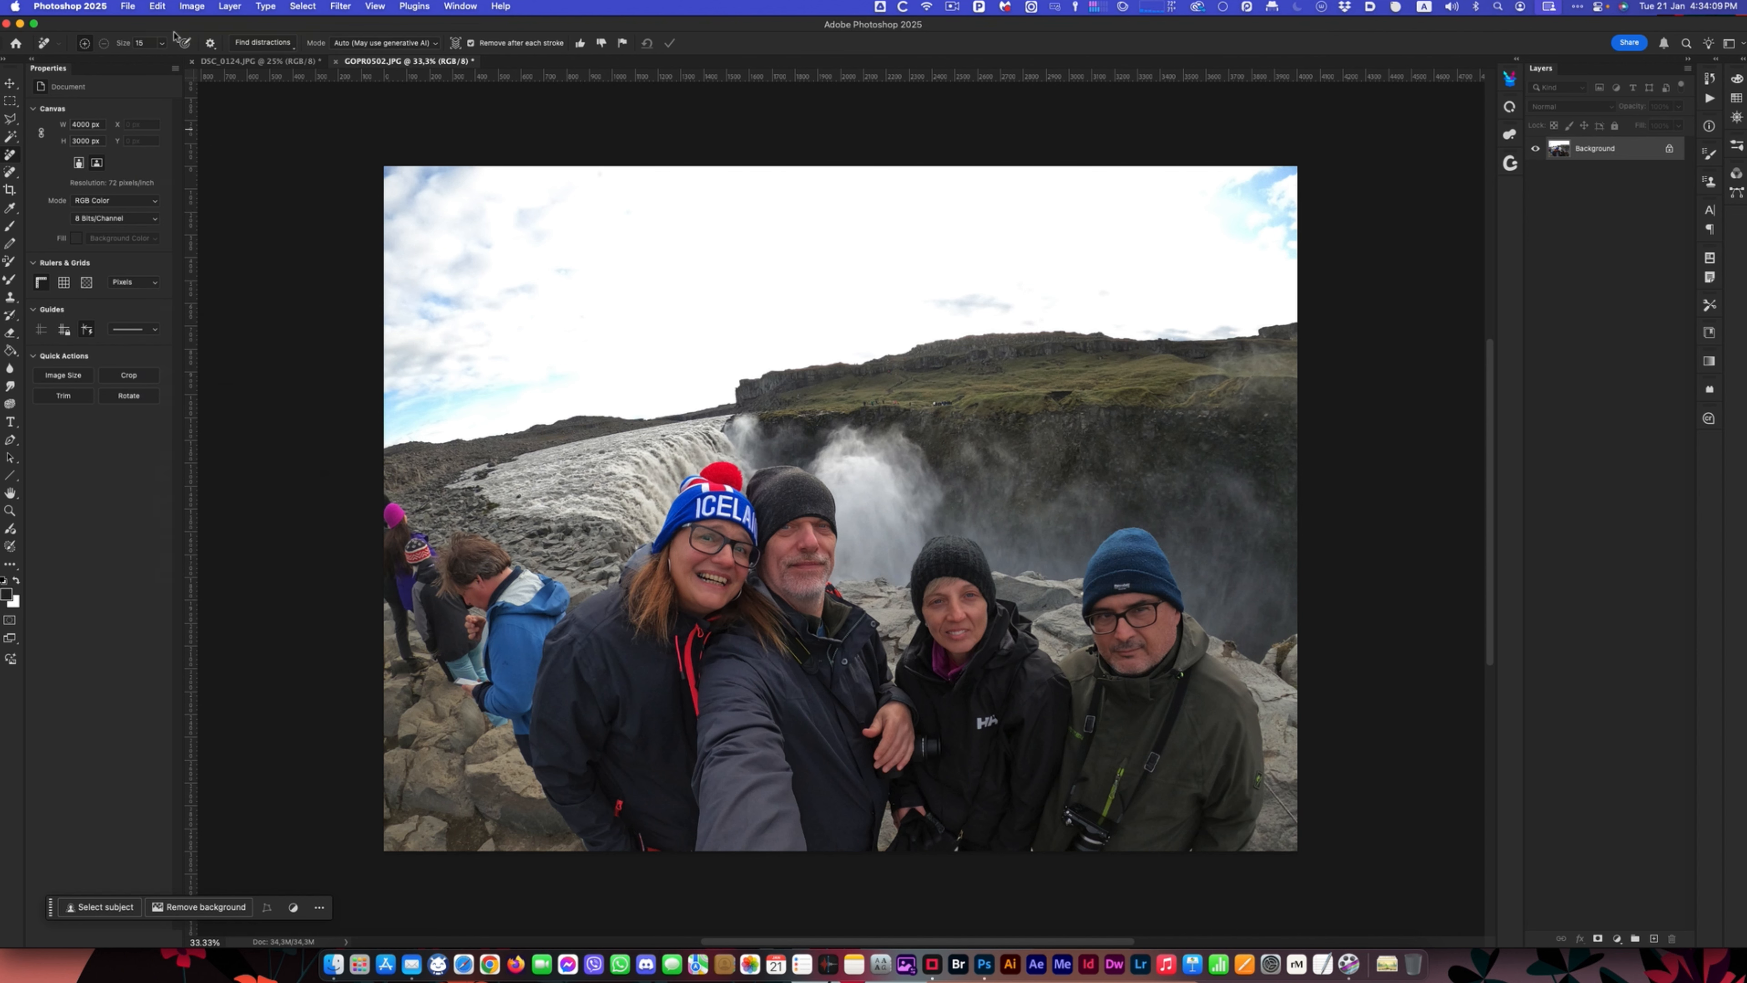